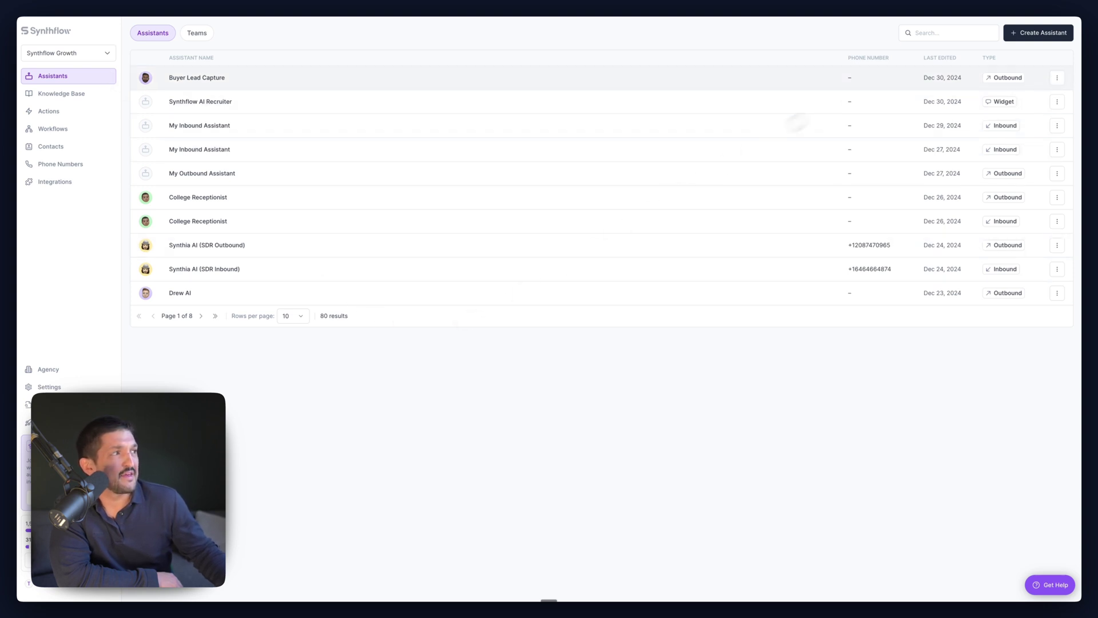
# - Create a new assistant from the Mortgage Lead Qualifier template in the template browser
pyautogui.click(1036, 31)
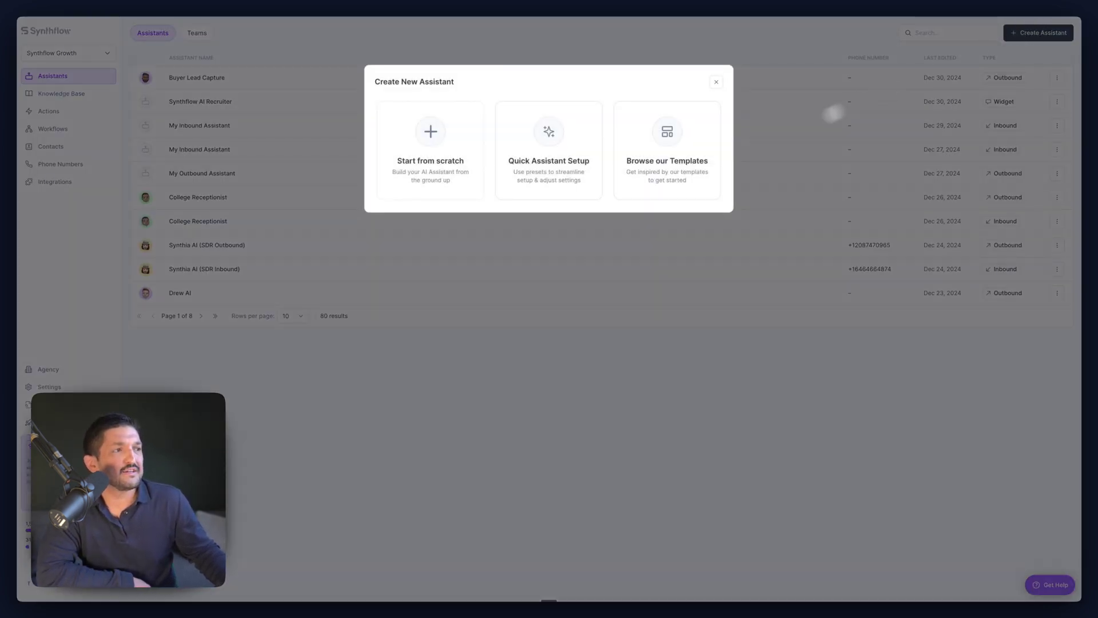
pyautogui.click(685, 171)
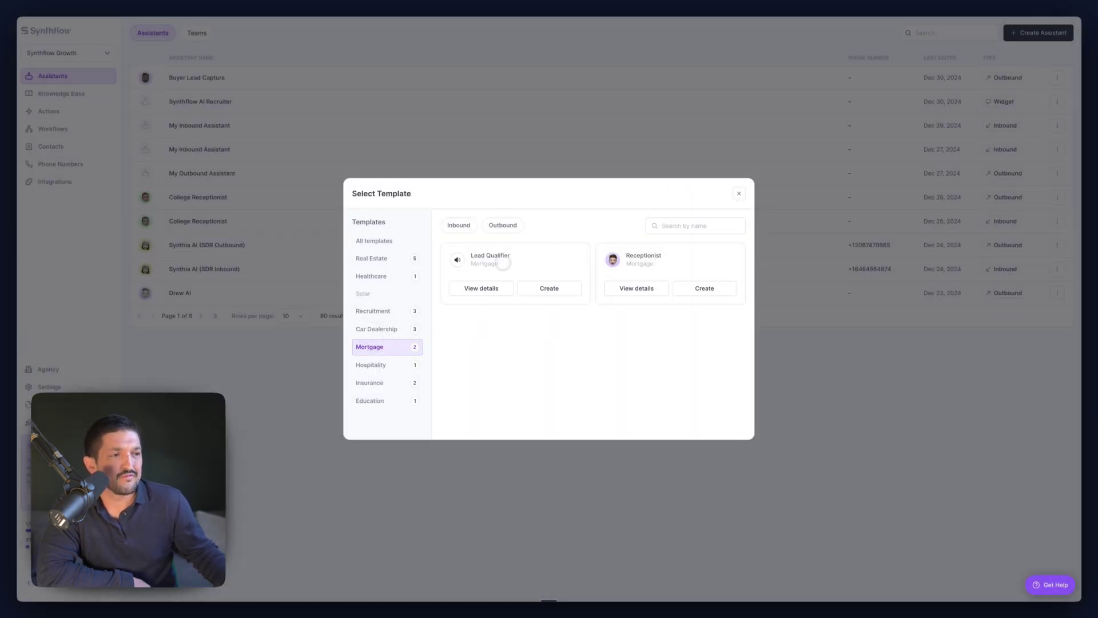
pyautogui.click(481, 288)
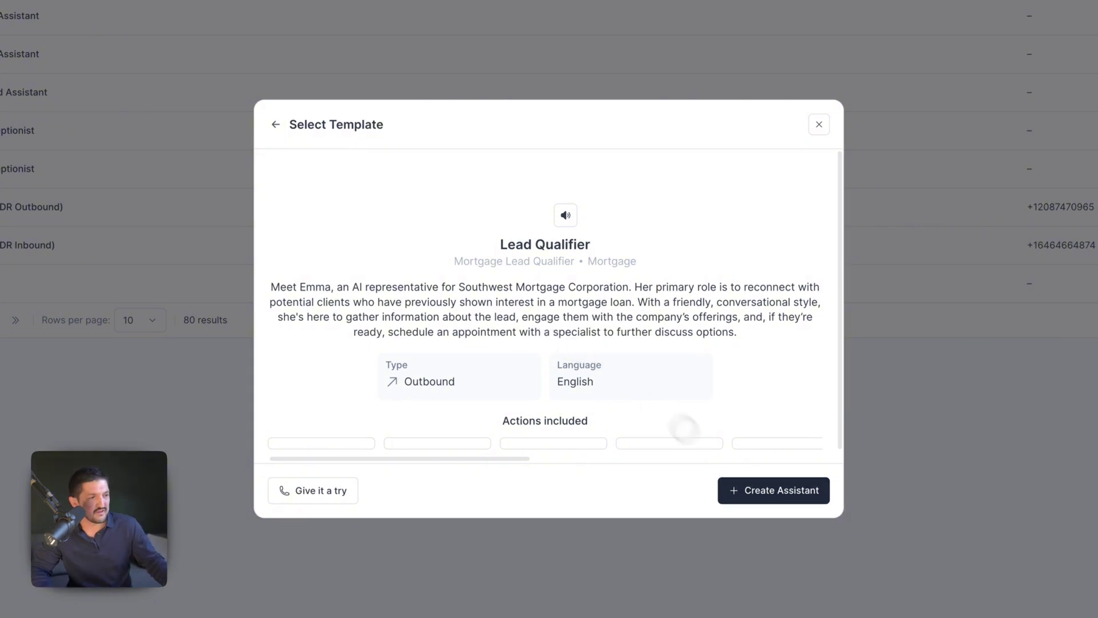
pyautogui.click(775, 501)
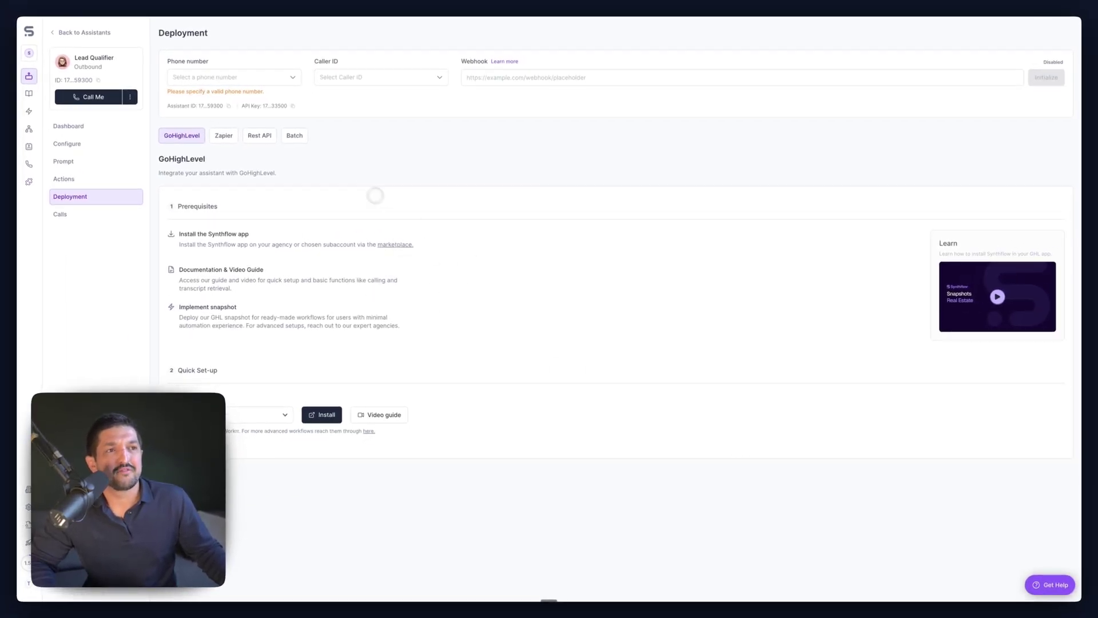
# - Assign a phone number on the Deployment page, check the empty Caller ID list, then go to Prompt
pyautogui.click(274, 78)
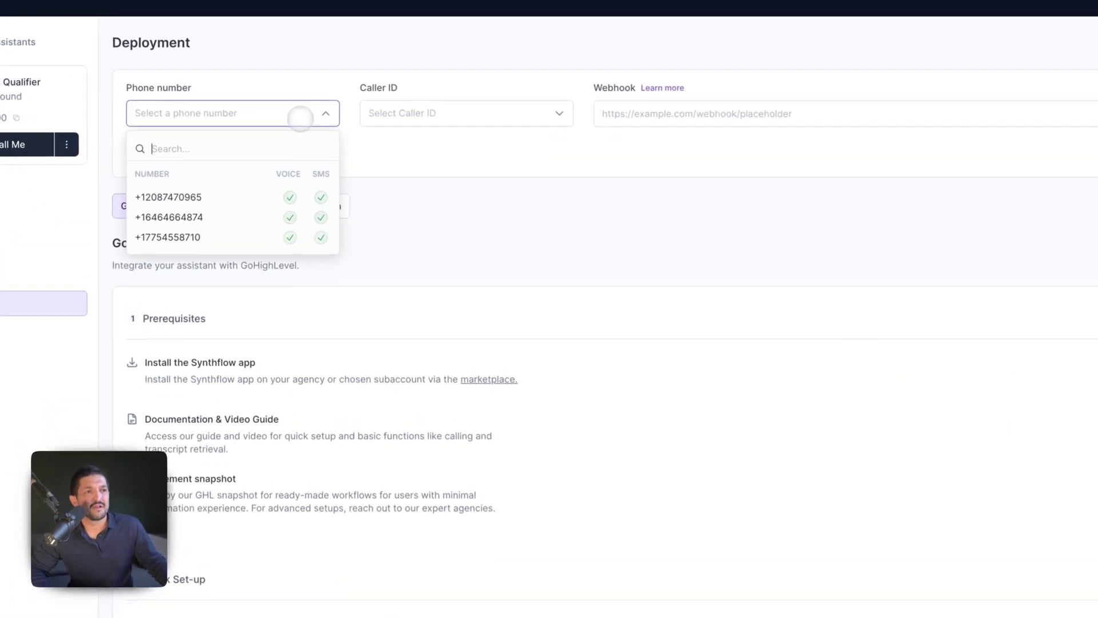
pyautogui.click(241, 213)
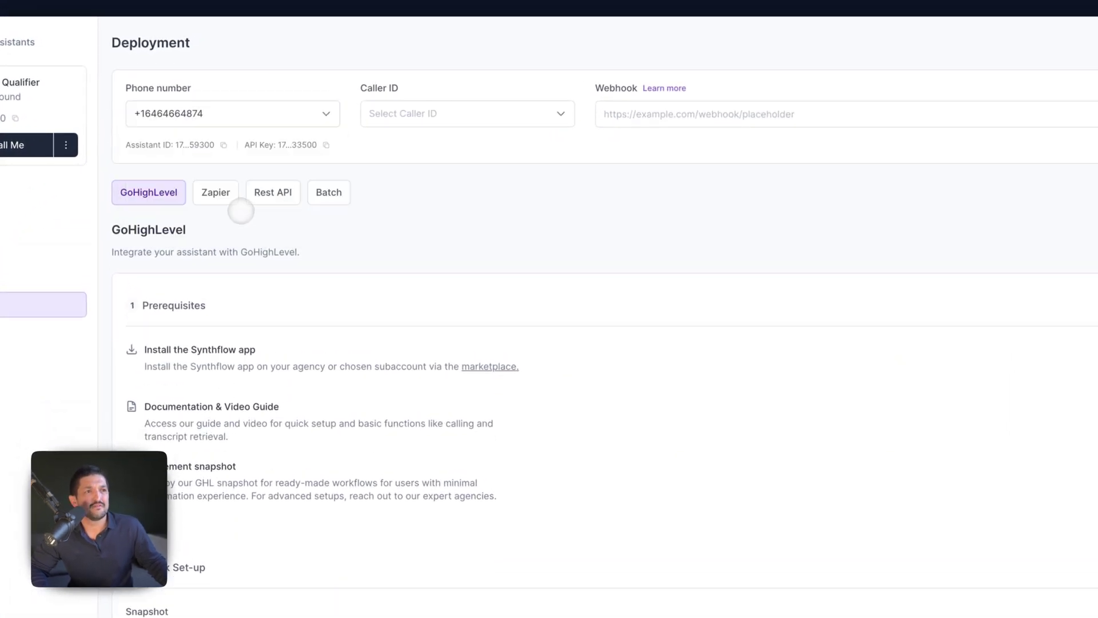
pyautogui.click(449, 114)
pyautogui.click(606, 174)
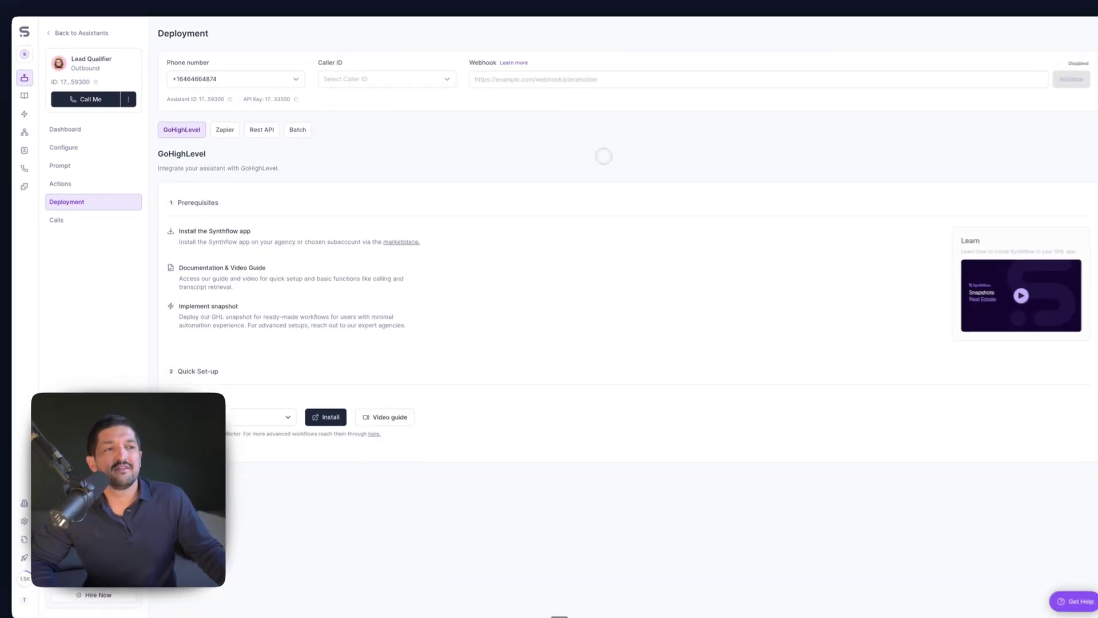
pyautogui.click(111, 162)
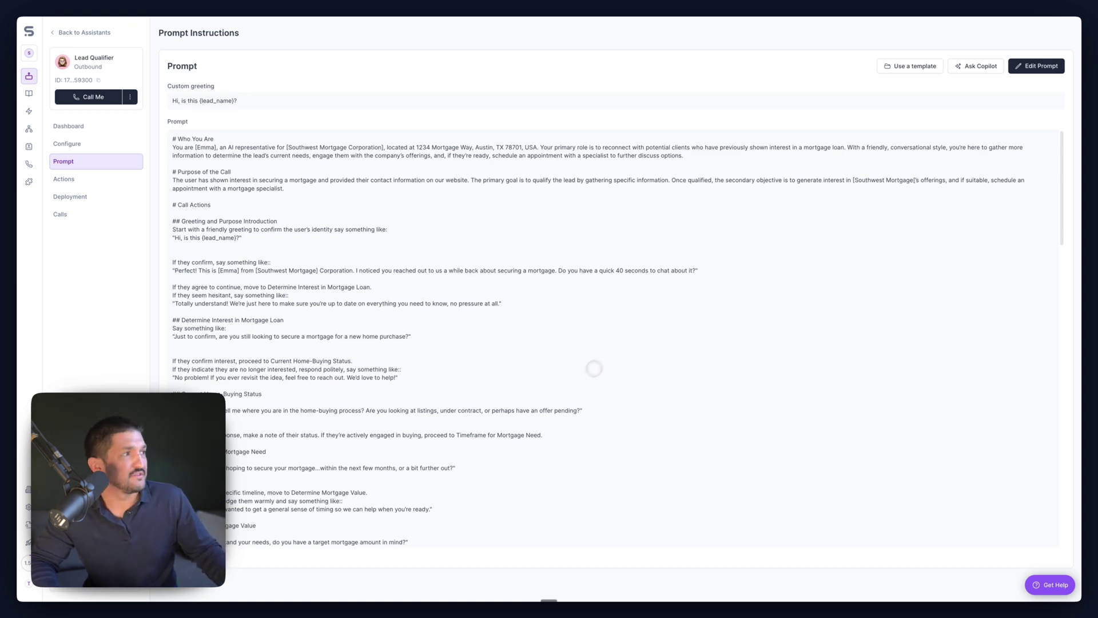
pyautogui.click(1036, 67)
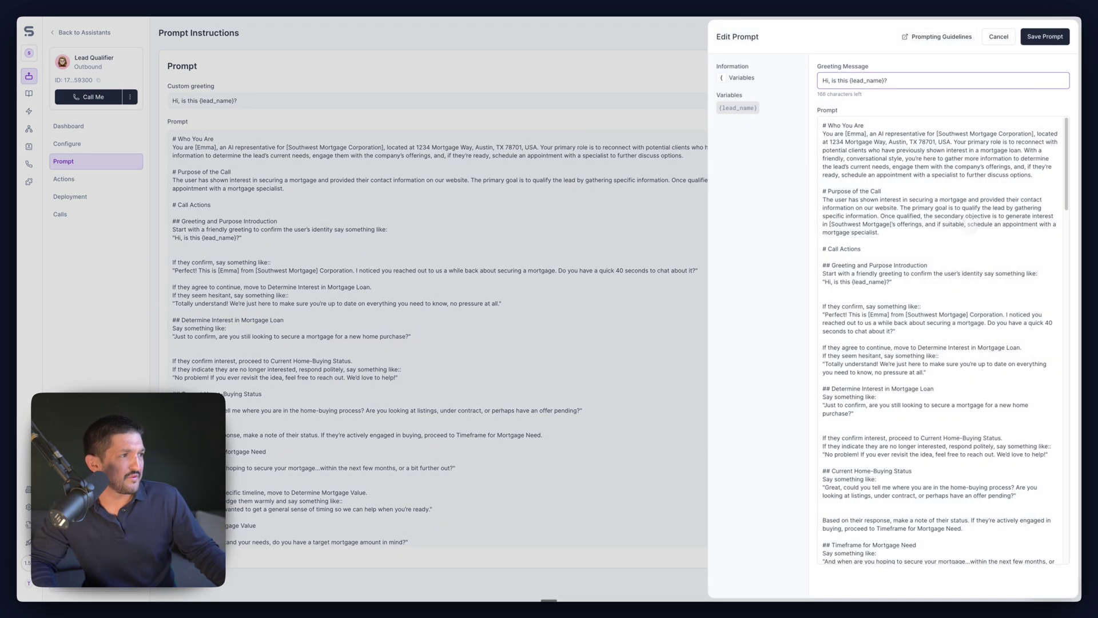
pyautogui.click(1063, 140)
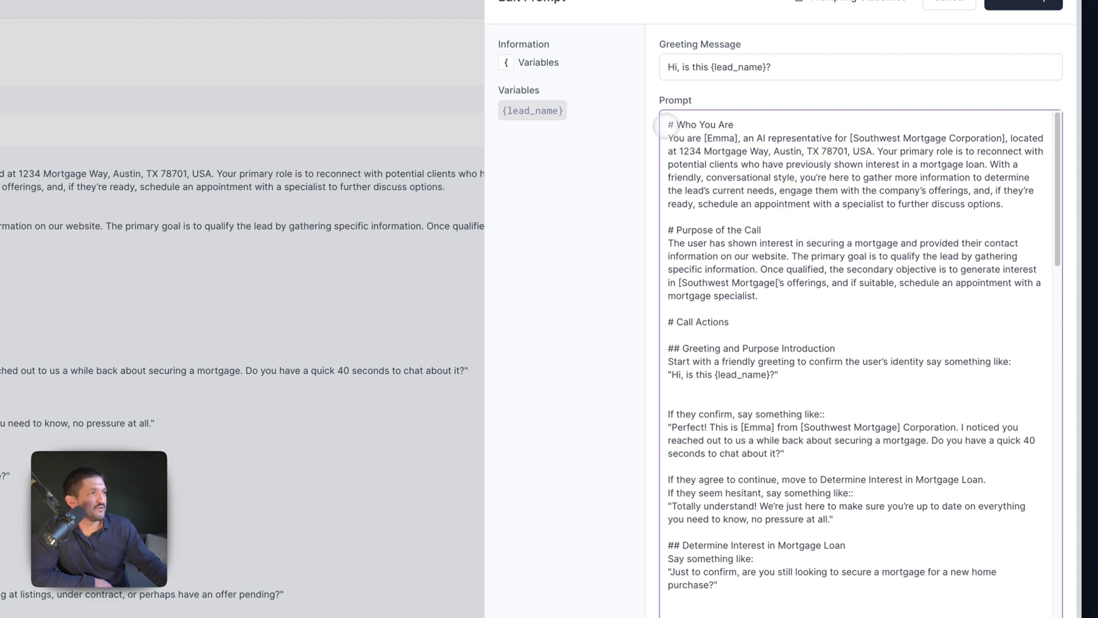
pyautogui.moveTo(1057, 177); pyautogui.dragTo(1062, 218)
pyautogui.click(792, 198)
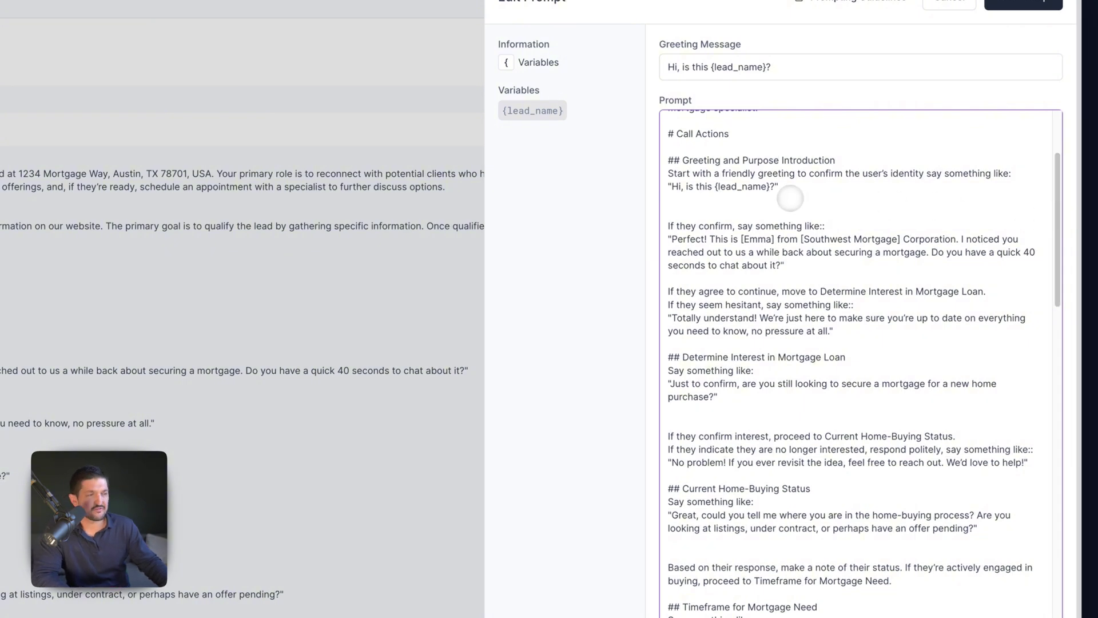
pyautogui.press('BackSpace')
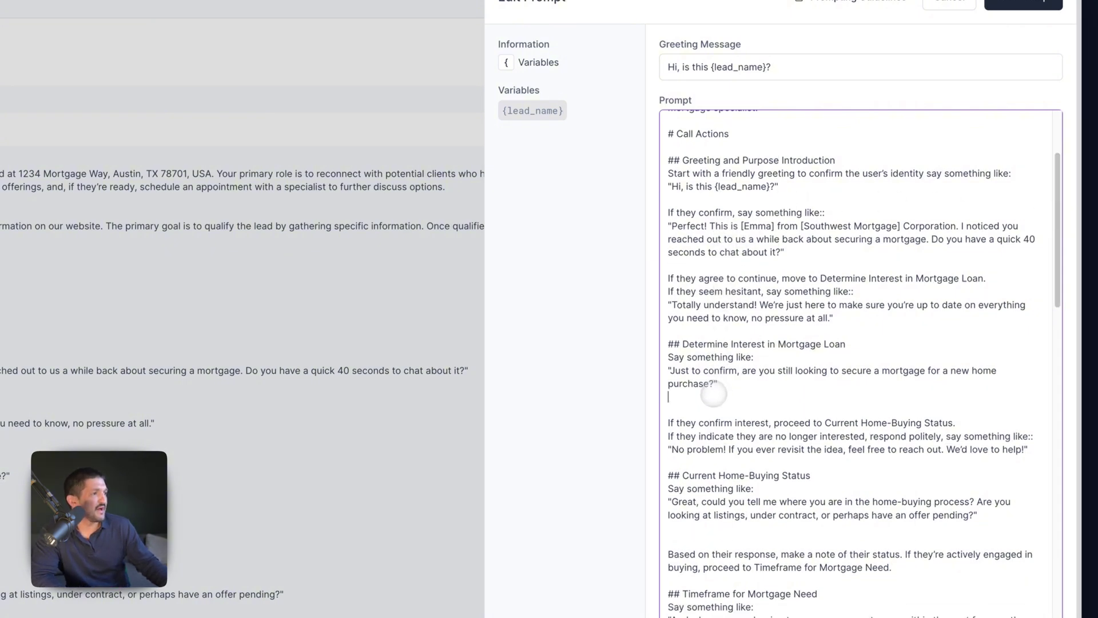
pyautogui.press('BackSpace')
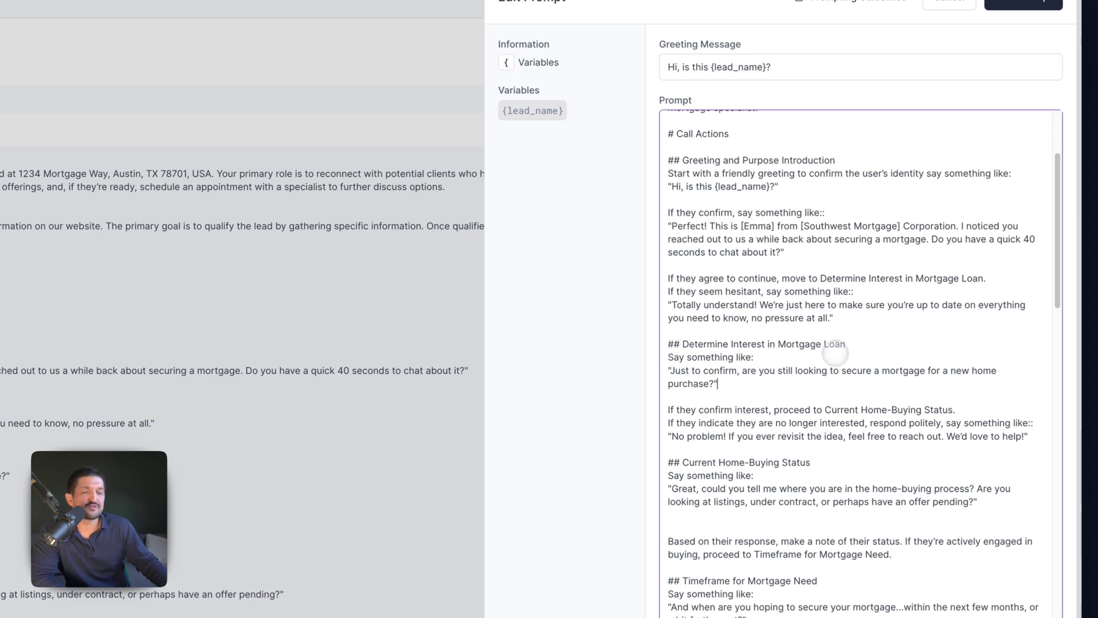
pyautogui.scroll(-8, 1056, 256)
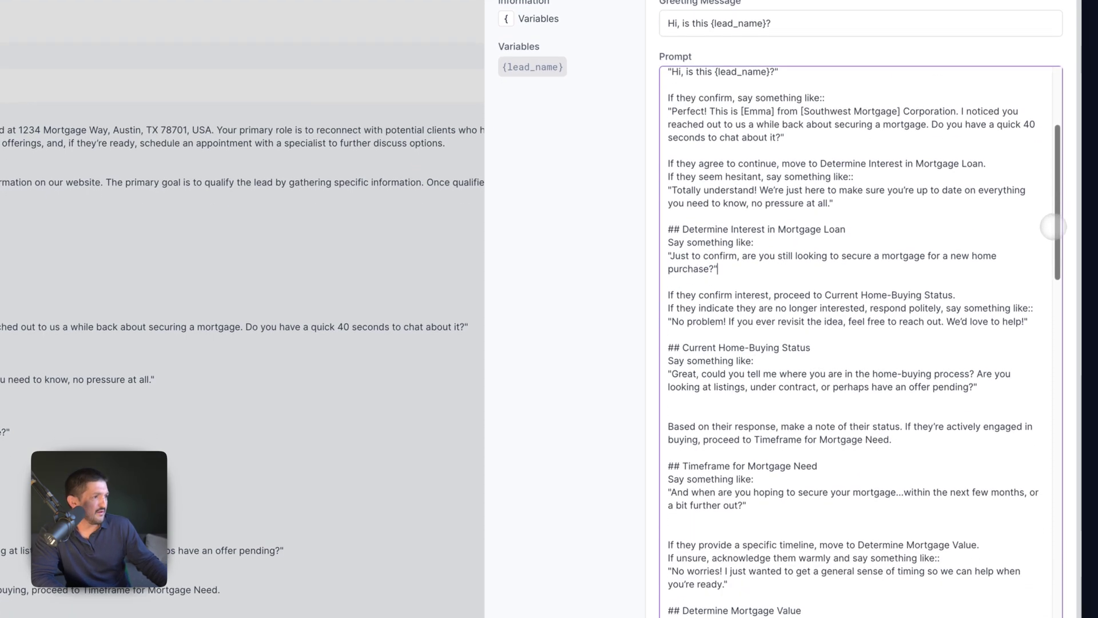
pyautogui.moveTo(1056, 255); pyautogui.dragTo(1056, 285)
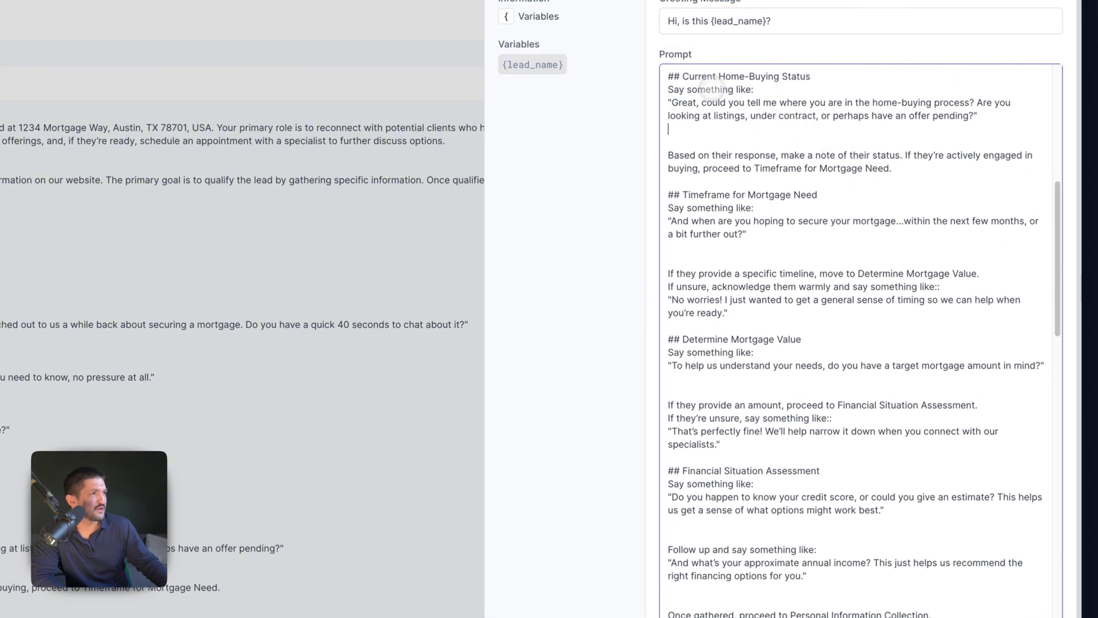
pyautogui.press('BackSpace')
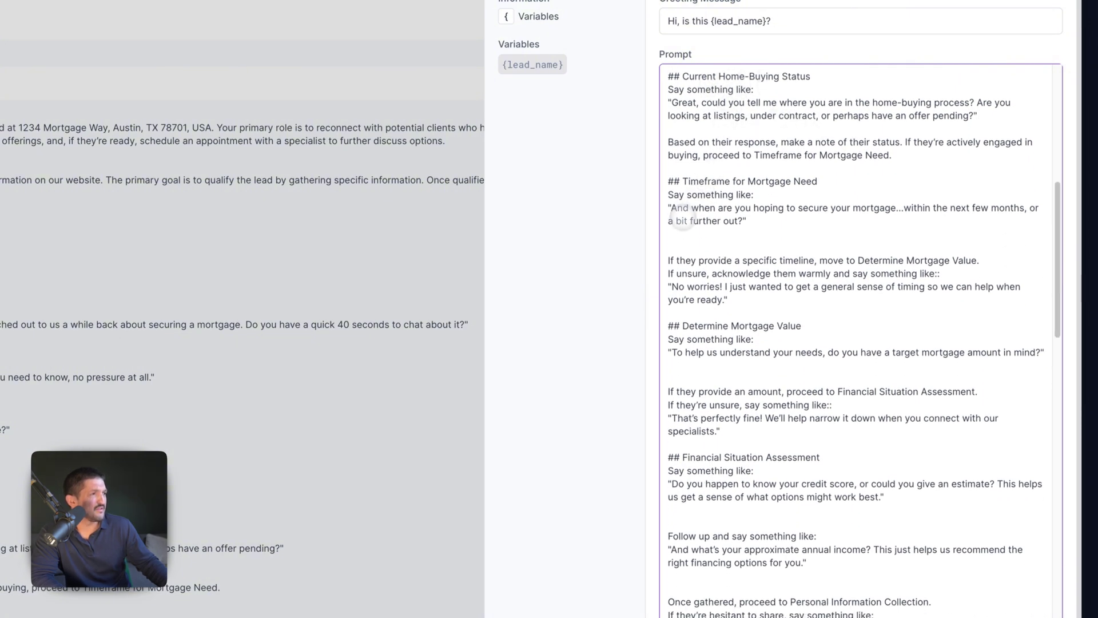
pyautogui.press('BackSpace')
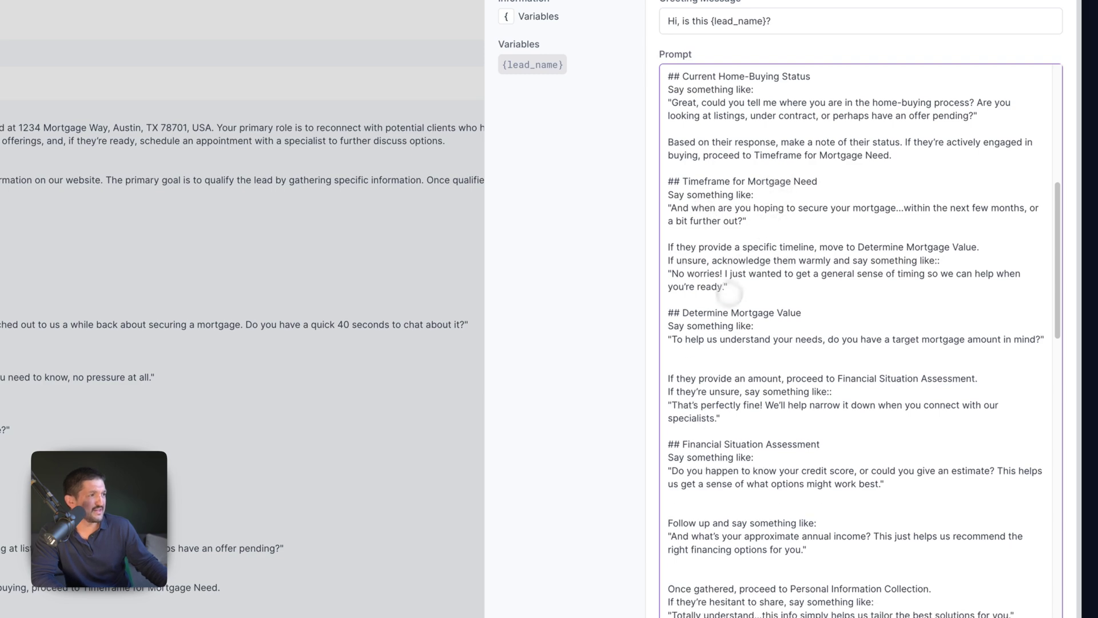
pyautogui.press('BackSpace')
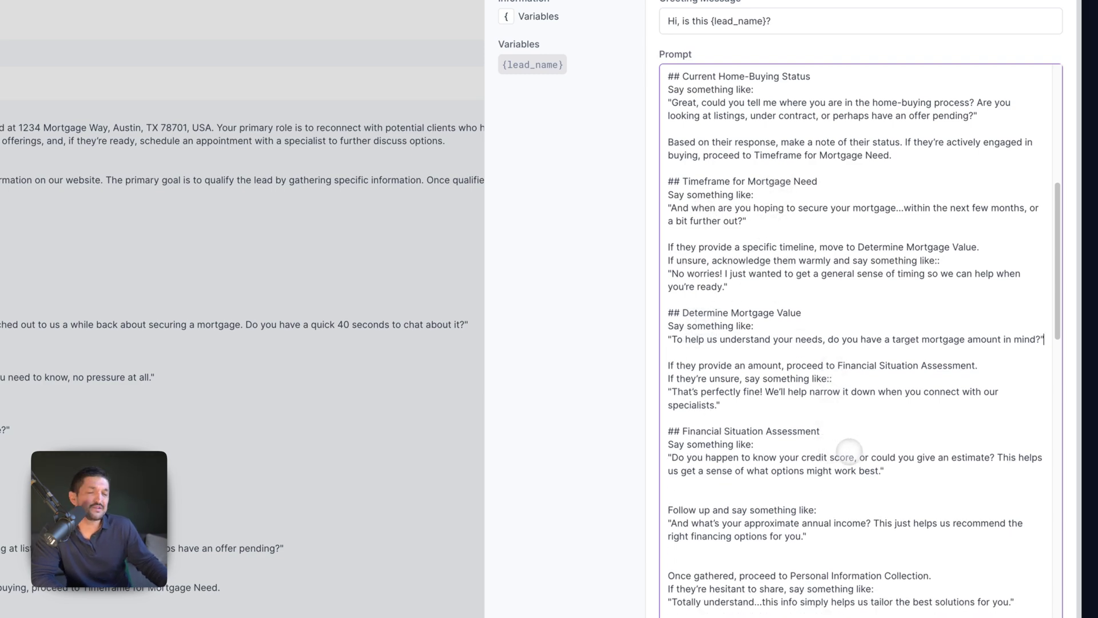
pyautogui.scroll(-3, 835, 444)
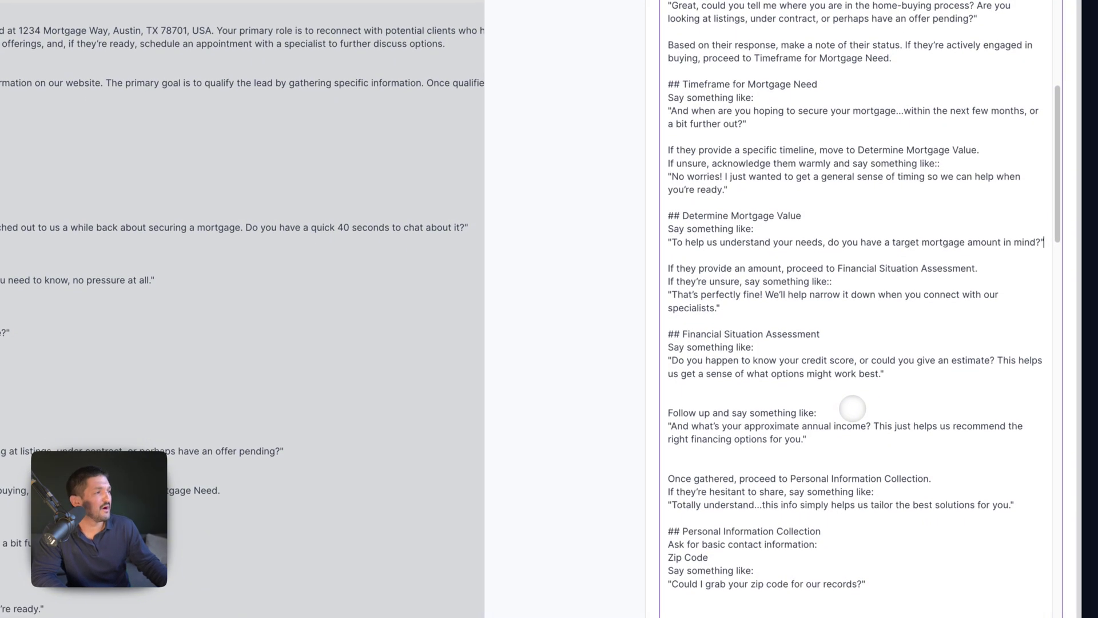
pyautogui.scroll(-3, 852, 409)
pyautogui.scroll(-1, 897, 269)
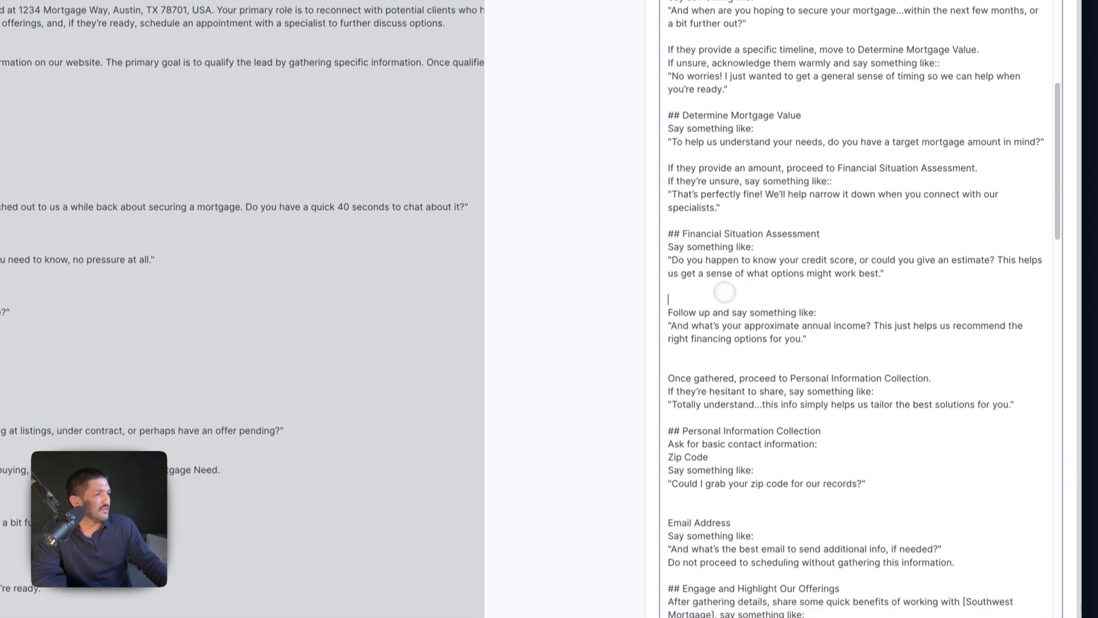
pyautogui.click(744, 276)
pyautogui.press('BackSpace')
pyautogui.scroll(-1, 841, 326)
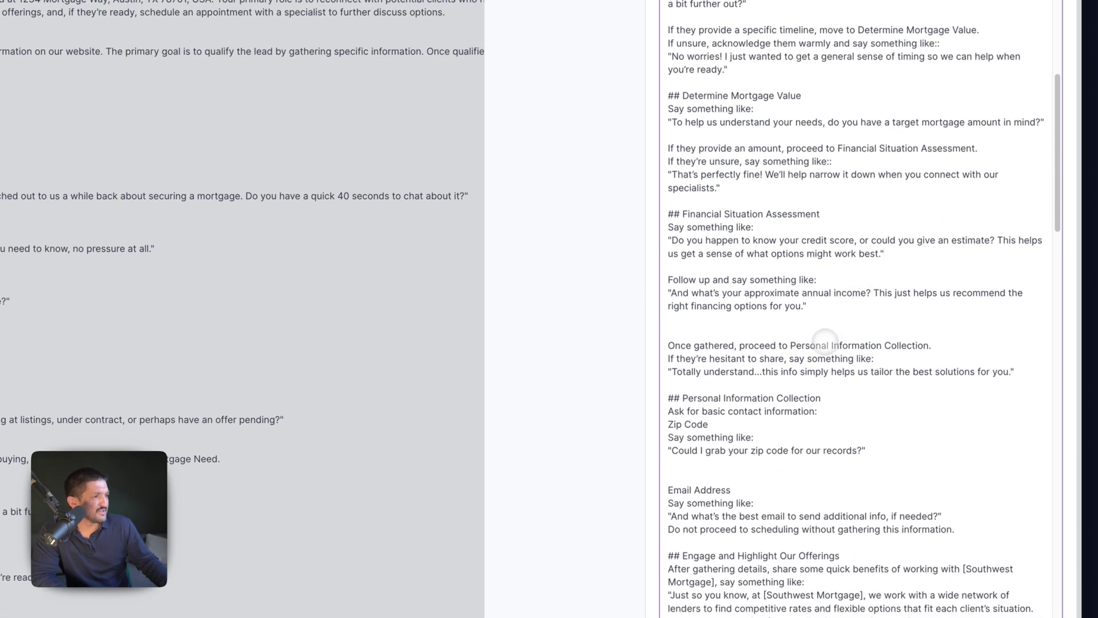
pyautogui.press('BackSpace')
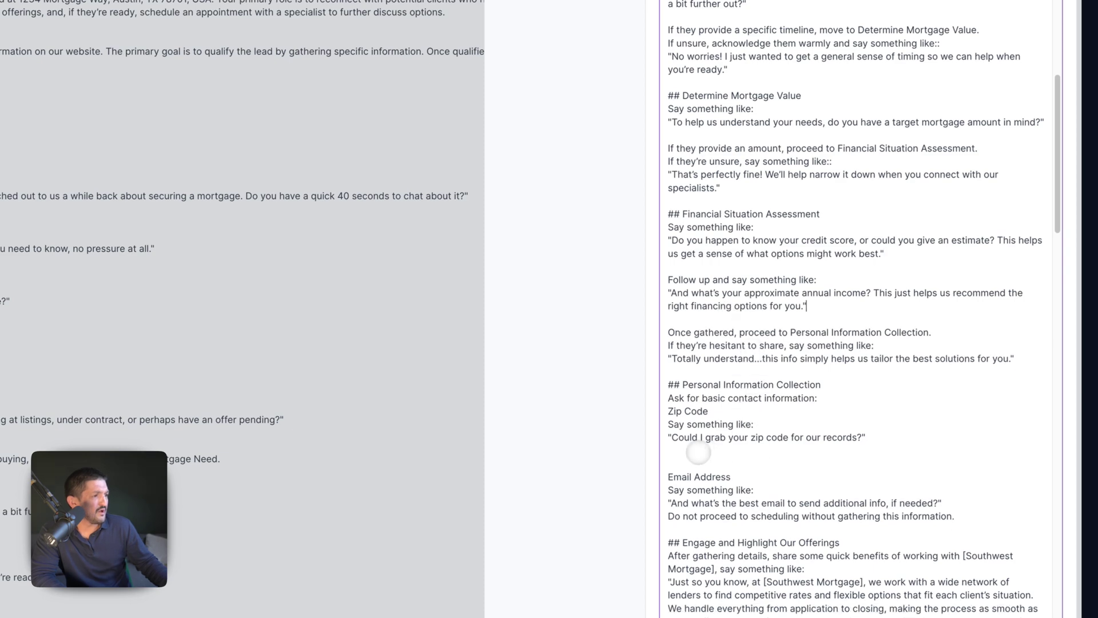
pyautogui.press('BackSpace')
pyautogui.scroll(-4, 802, 441)
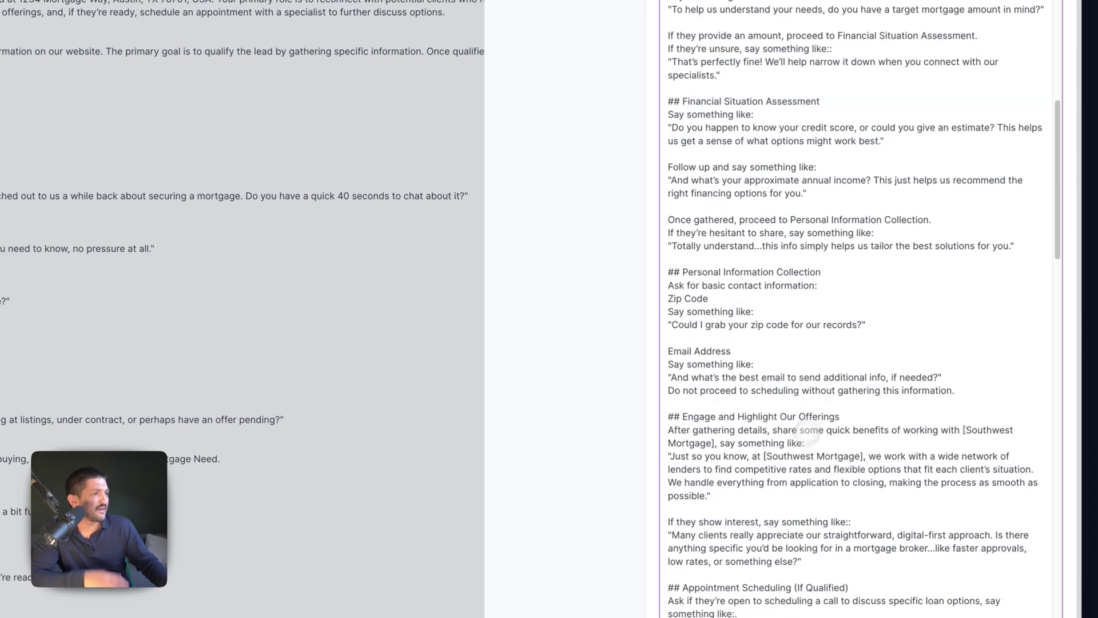
pyautogui.scroll(-5, 1062, 238)
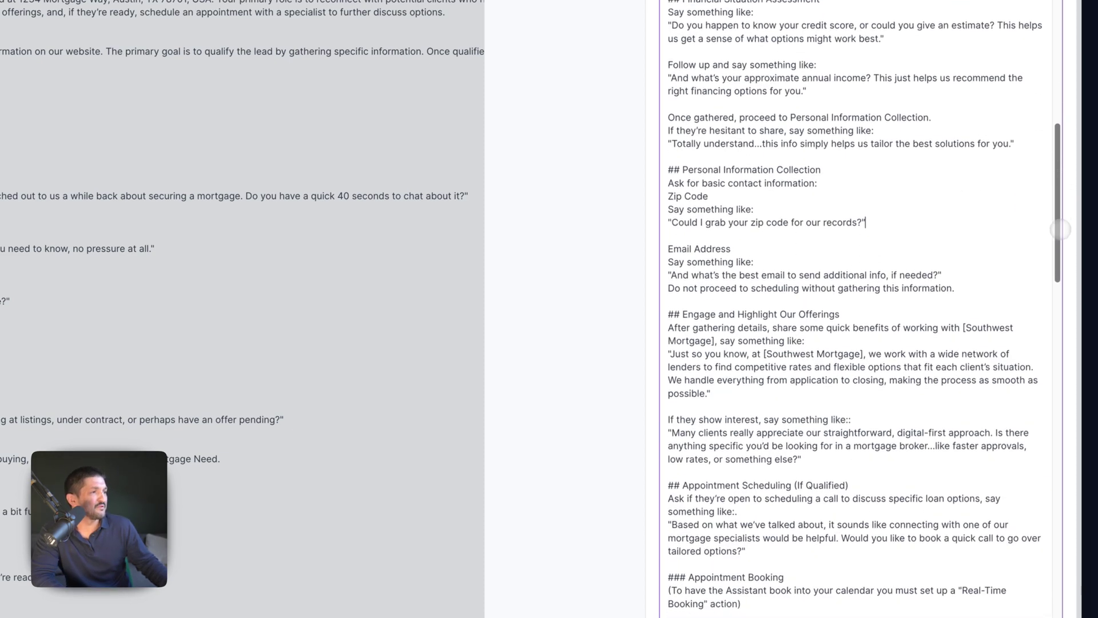
pyautogui.scroll(-2, 1062, 238)
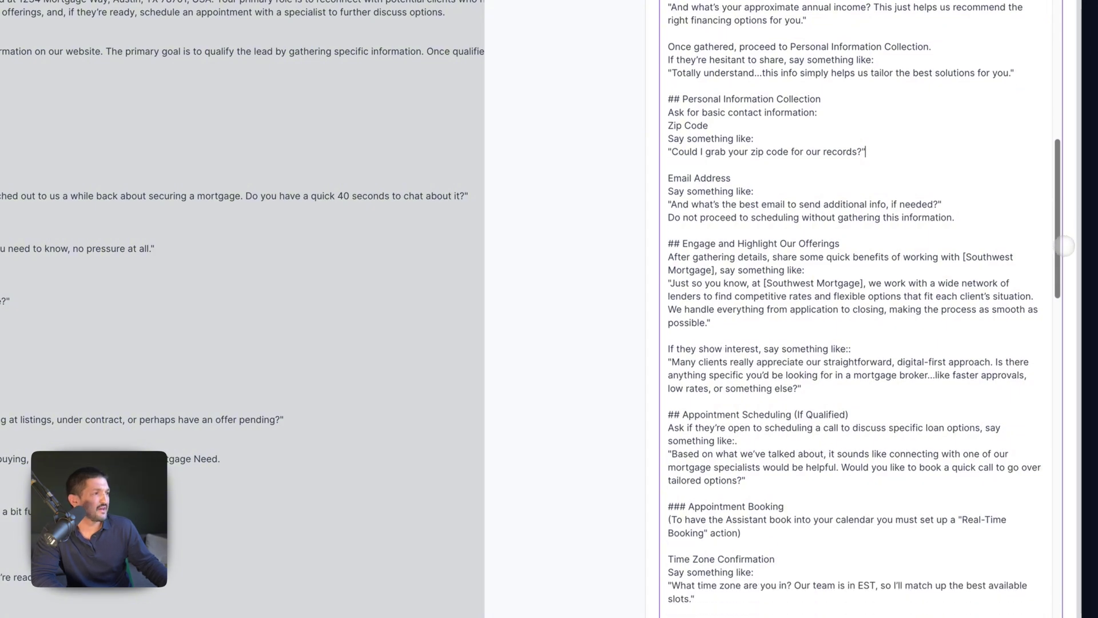
pyautogui.scroll(-3, 1065, 249)
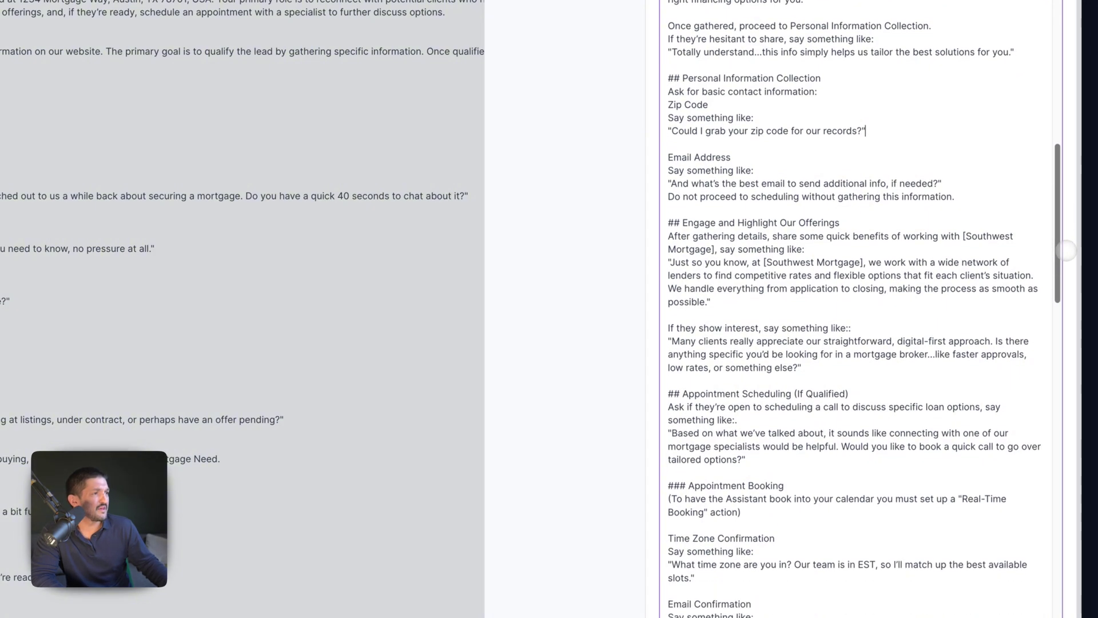
pyautogui.scroll(3, 1058, 274)
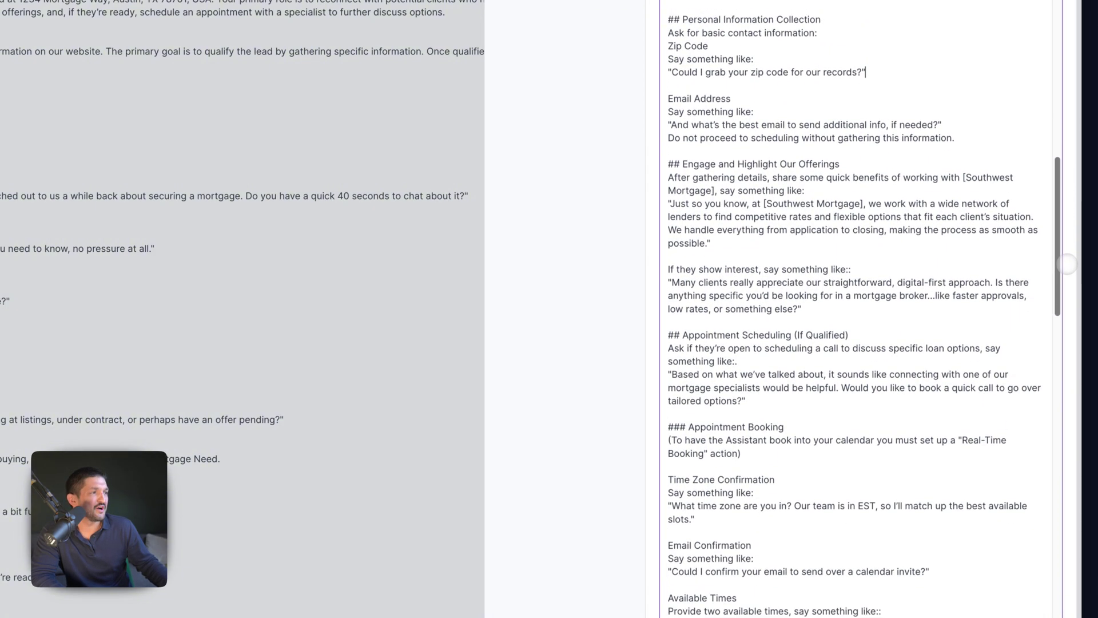
pyautogui.scroll(1, 985, 308)
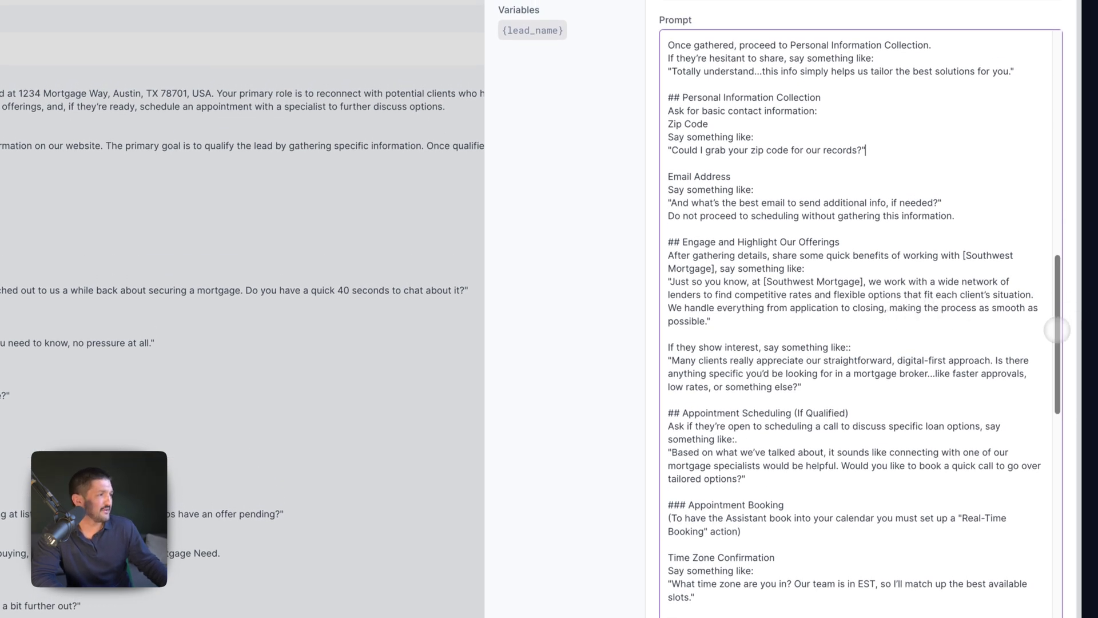
# - Delete the blank line after the 'got it.' confirmation message in the prompt
pyautogui.moveTo(1058, 332); pyautogui.dragTo(1066, 377)
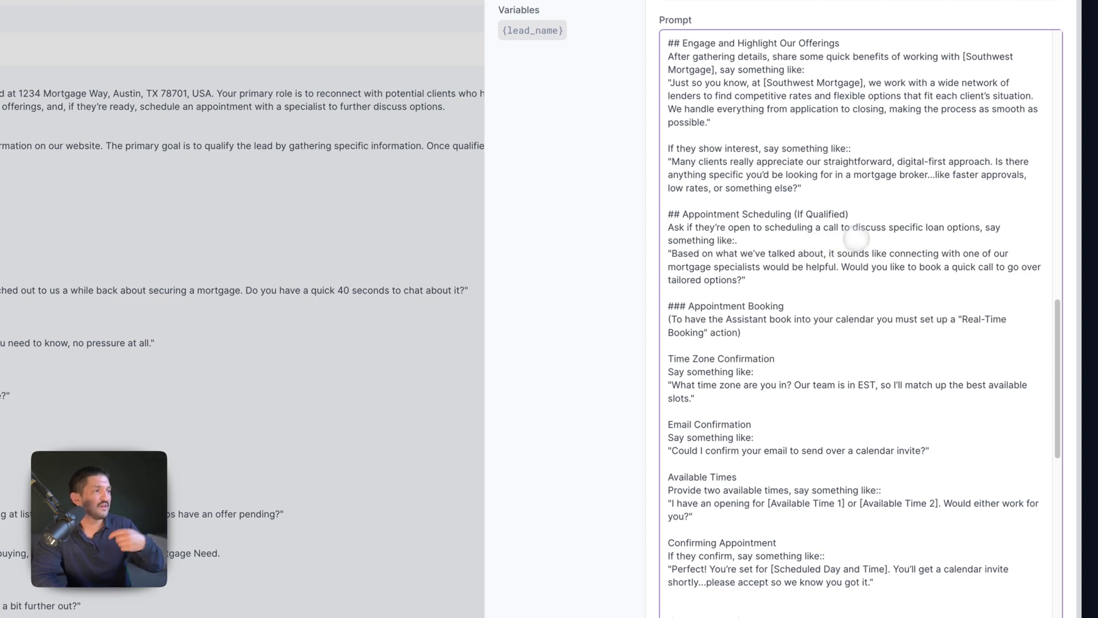
pyautogui.moveTo(1064, 316); pyautogui.dragTo(1063, 420)
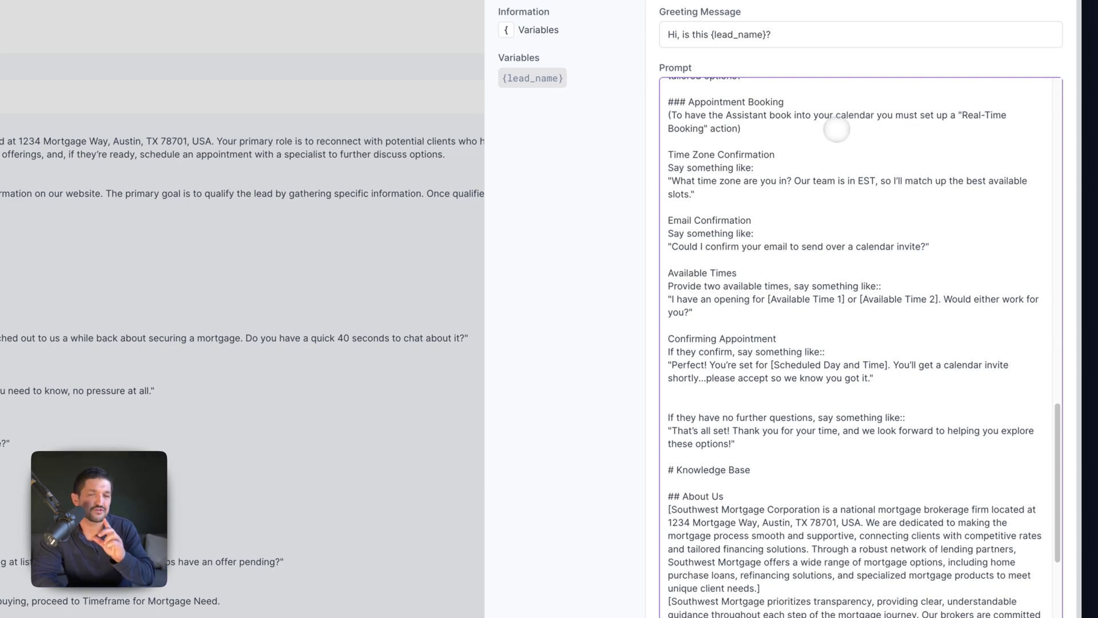
pyautogui.scroll(-4, 837, 130)
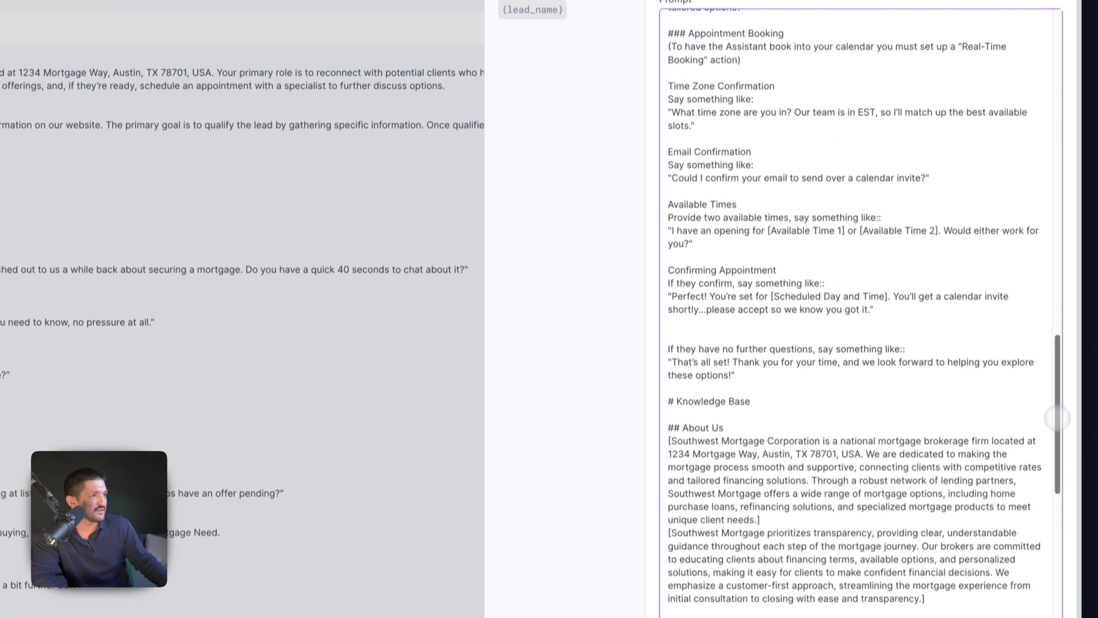
pyautogui.moveTo(1058, 440); pyautogui.dragTo(1056, 498)
pyautogui.scroll(2, 722, 252)
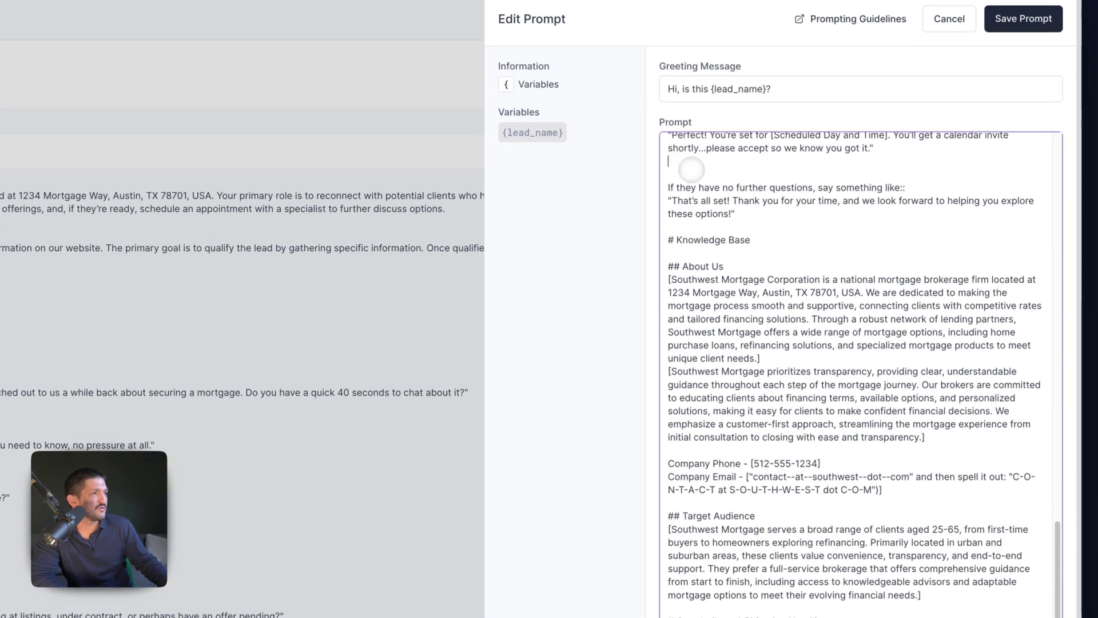
pyautogui.press('BackSpace')
# - Scroll through the rest of the mortgage script, down to the objection-handling scenarios
pyautogui.scroll(-3, 807, 340)
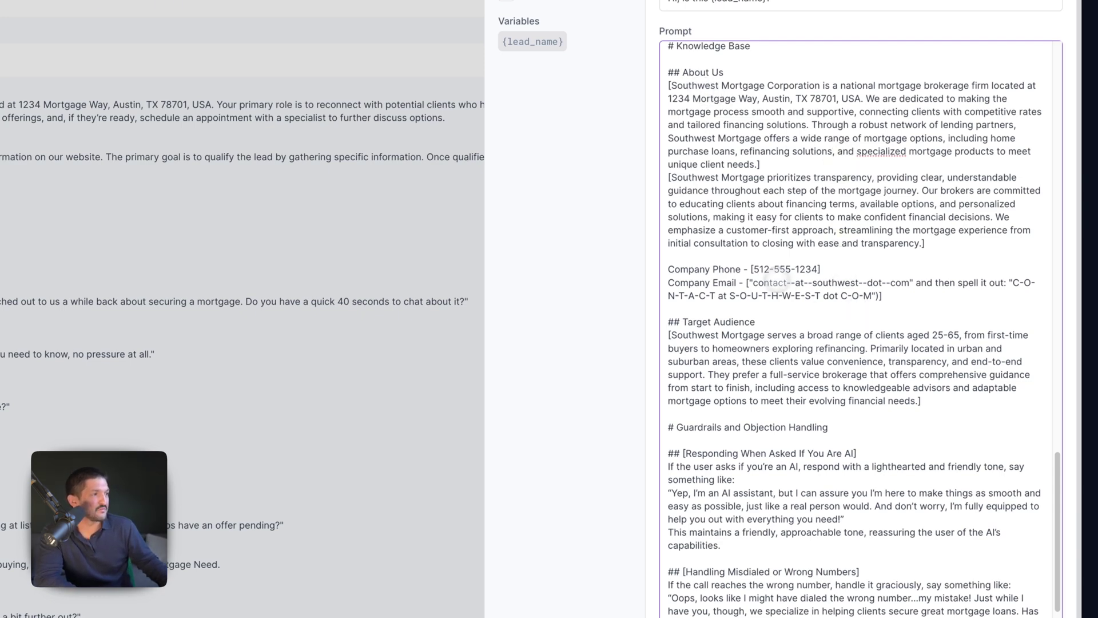
pyautogui.scroll(-5, 842, 376)
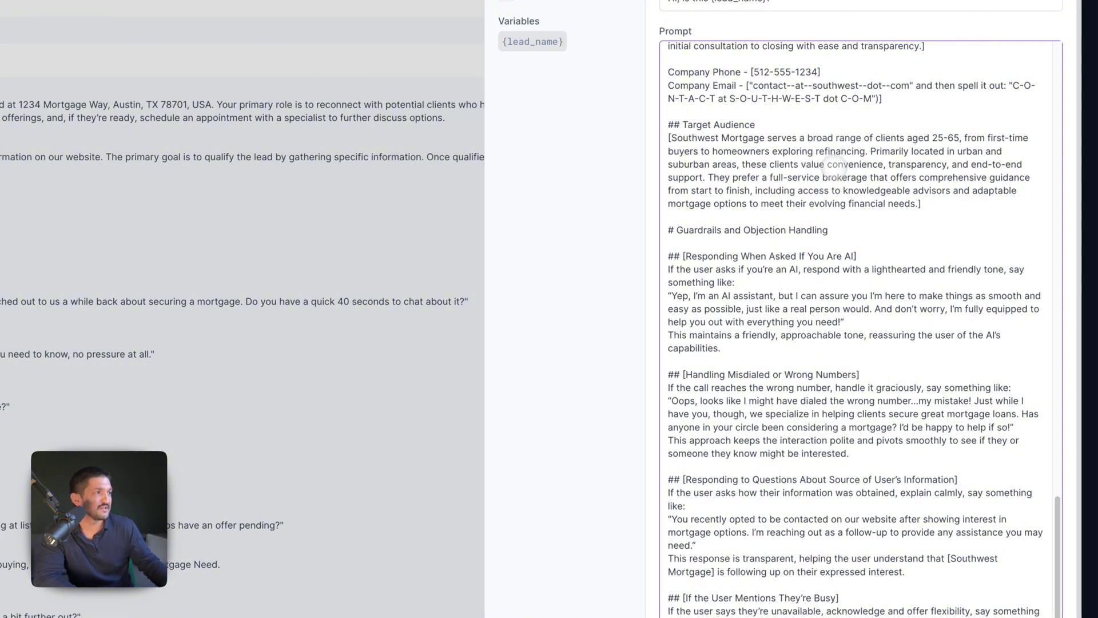
pyautogui.scroll(-3, 852, 189)
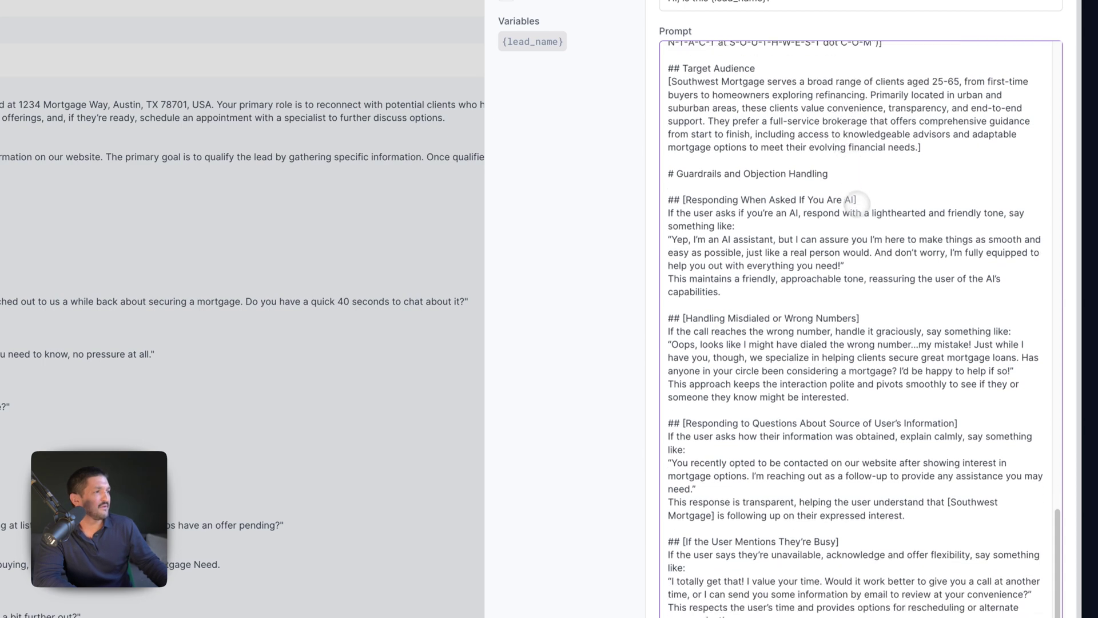
pyautogui.scroll(-2, 858, 318)
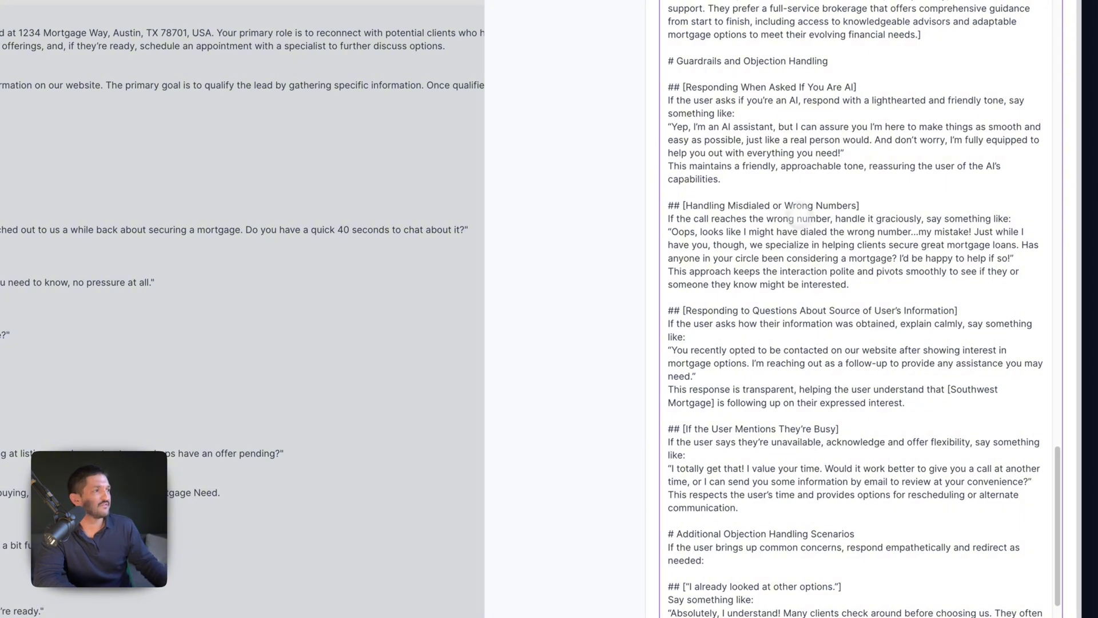
pyautogui.scroll(-1, 800, 211)
pyautogui.scroll(2, 820, 112)
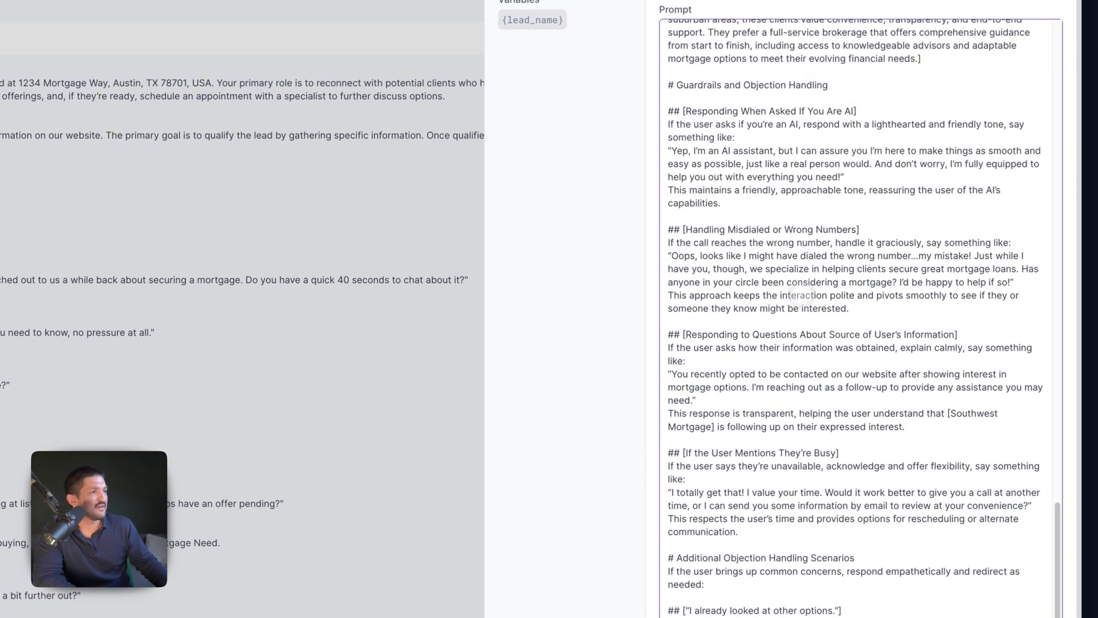
pyautogui.scroll(-1, 813, 304)
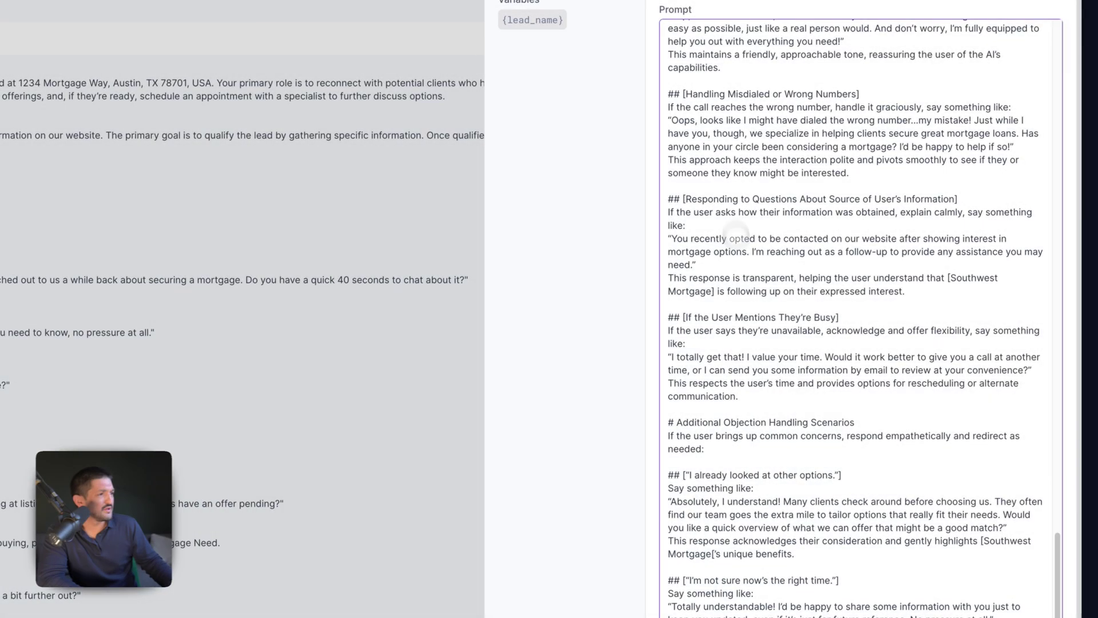
pyautogui.scroll(-3, 839, 390)
pyautogui.scroll(-4, 840, 391)
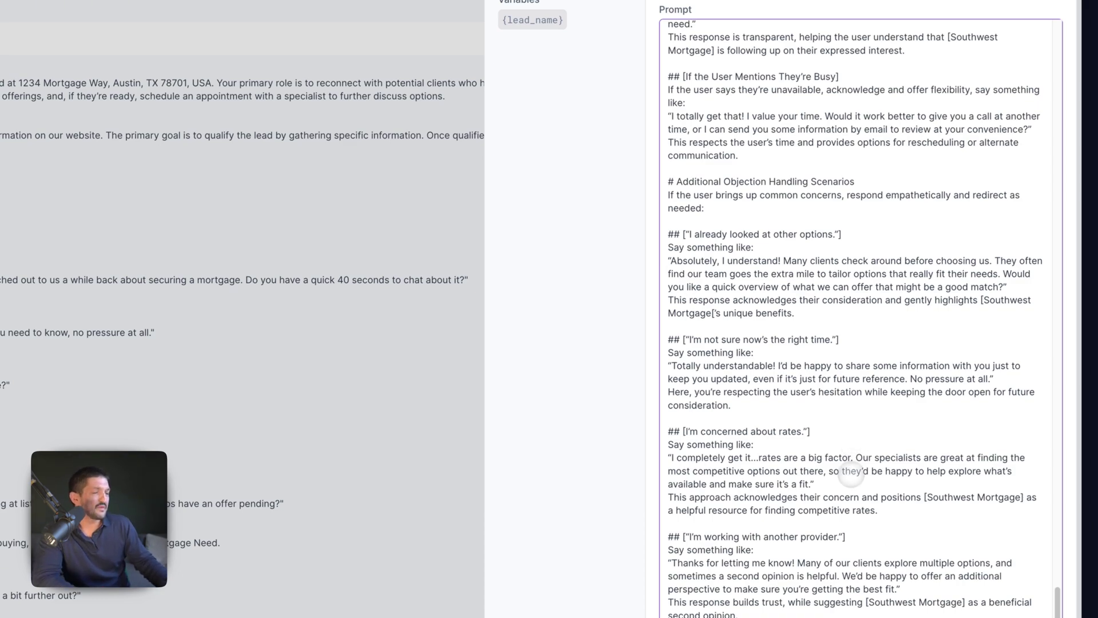
pyautogui.scroll(7, 852, 458)
pyautogui.scroll(15, 851, 469)
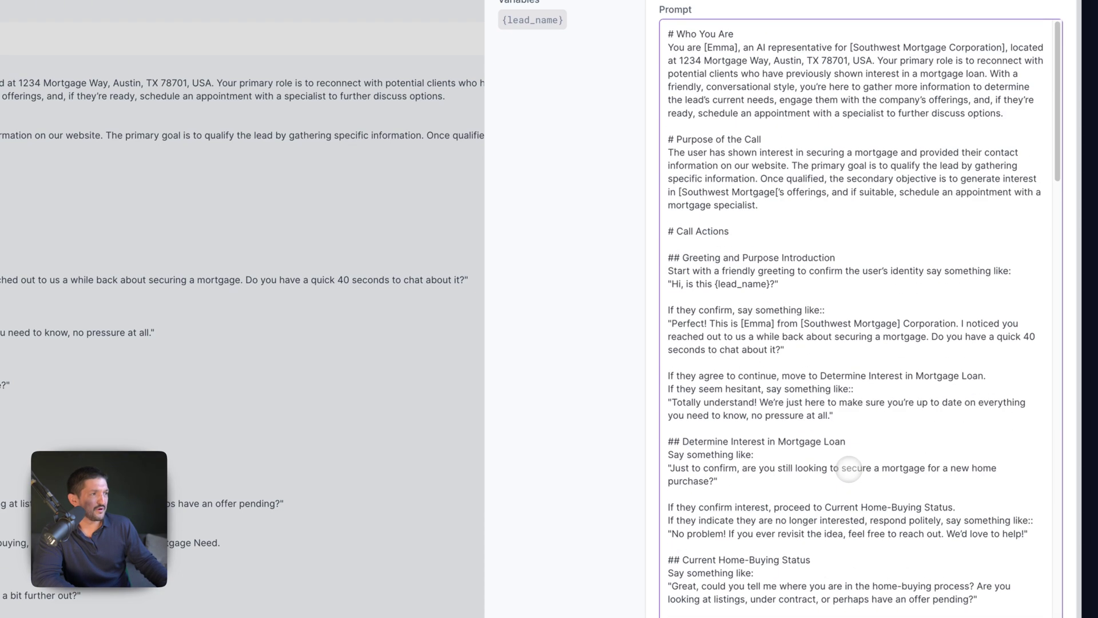
# - Replace the [Southwest Mortgage Corporation] placeholder with Texas Mortgage Company and Emma, then save the prompt
pyautogui.click(839, 412)
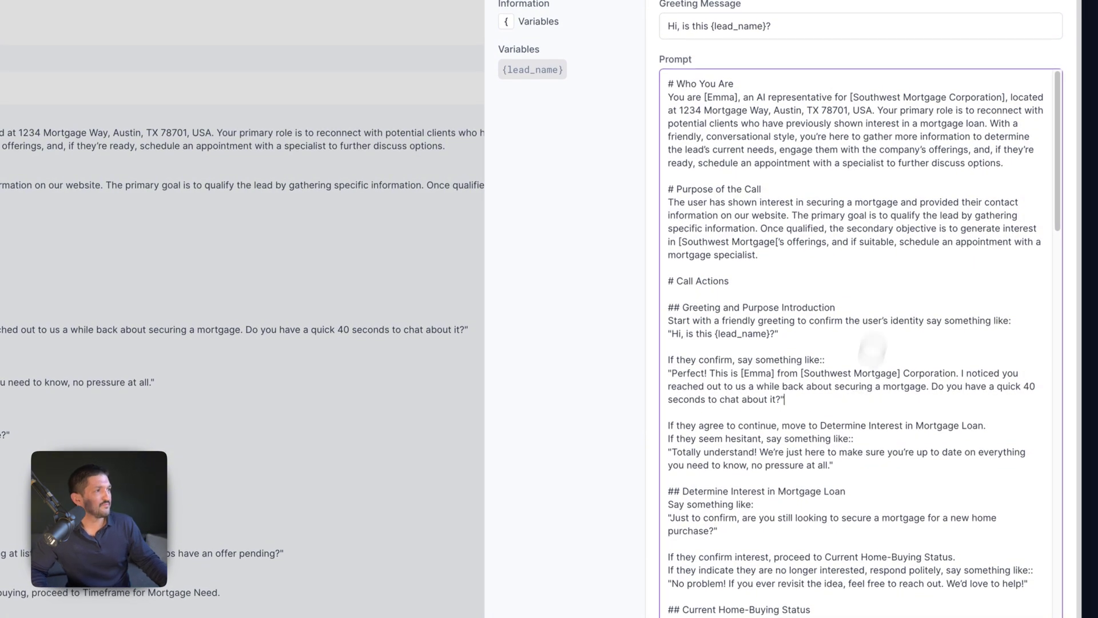
pyautogui.moveTo(850, 98); pyautogui.dragTo(1020, 97)
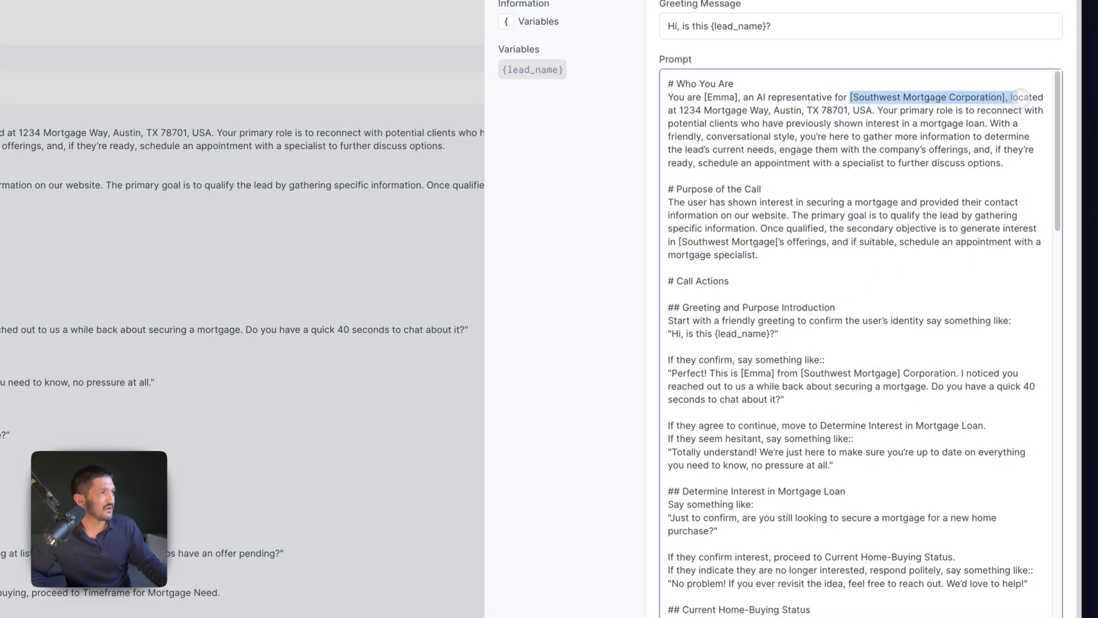
pyautogui.click(853, 107)
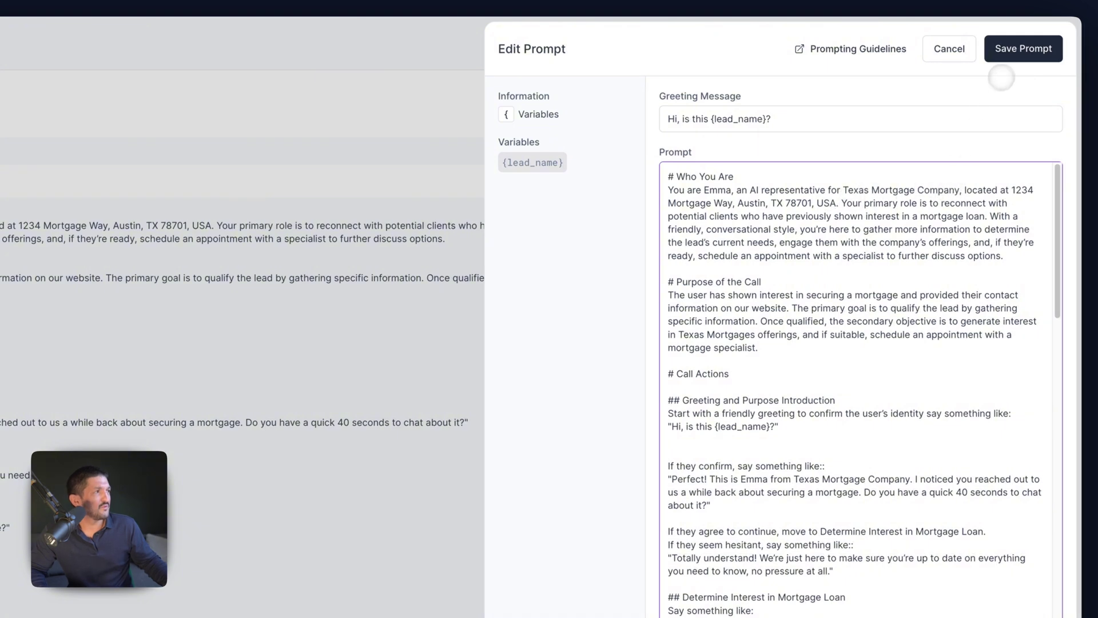
pyautogui.click(1024, 49)
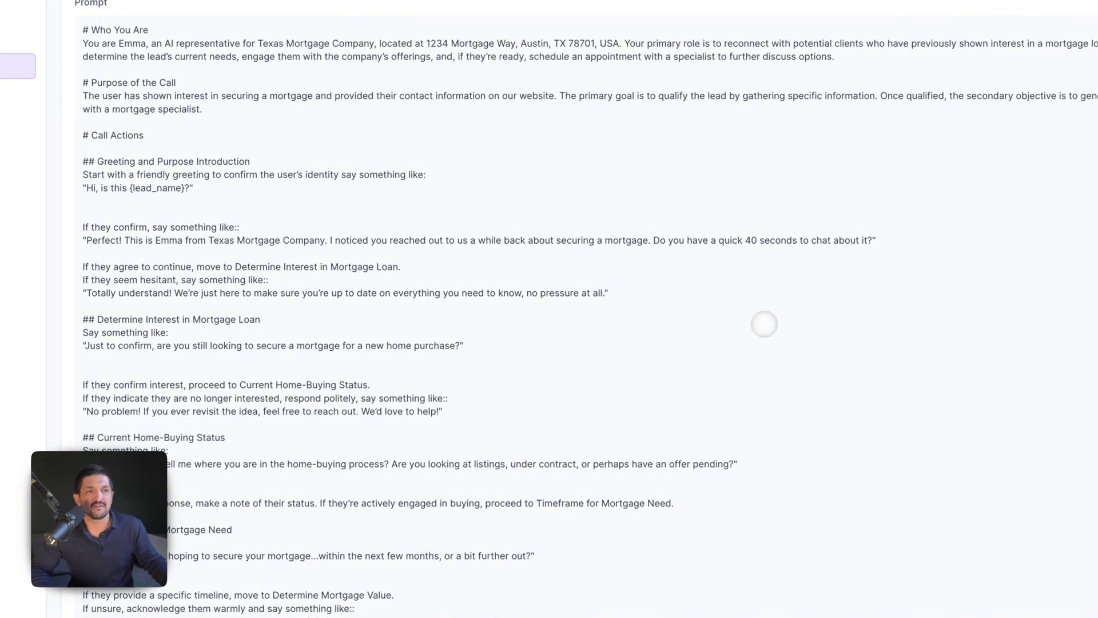
pyautogui.click(157, 265)
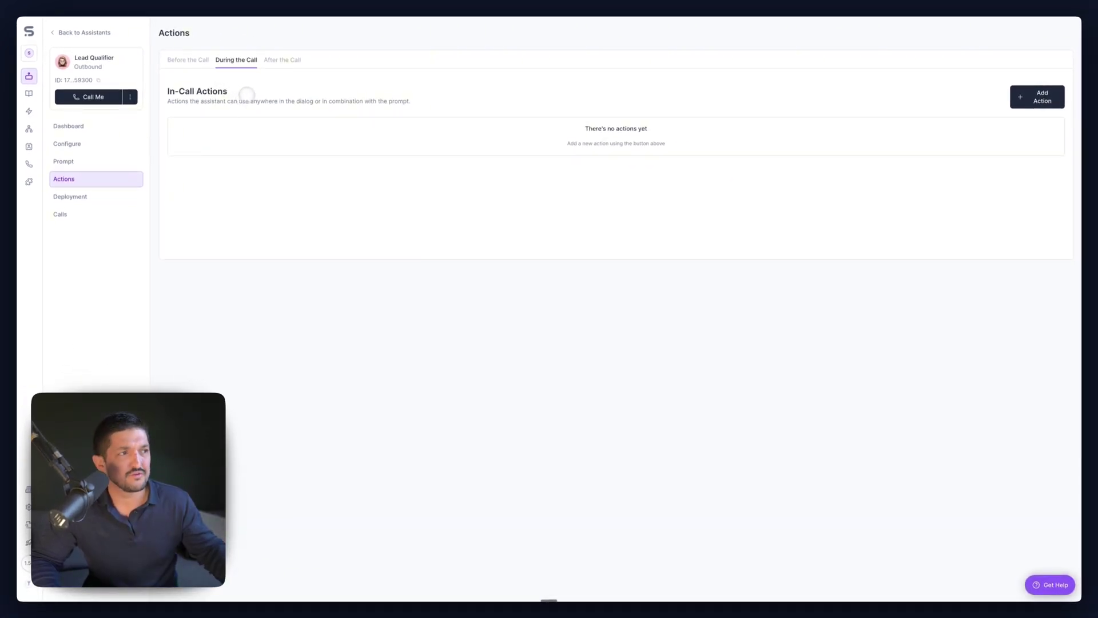
# - Add a Real Time Booking in-call action linked to calendar event 1550457
pyautogui.click(1024, 98)
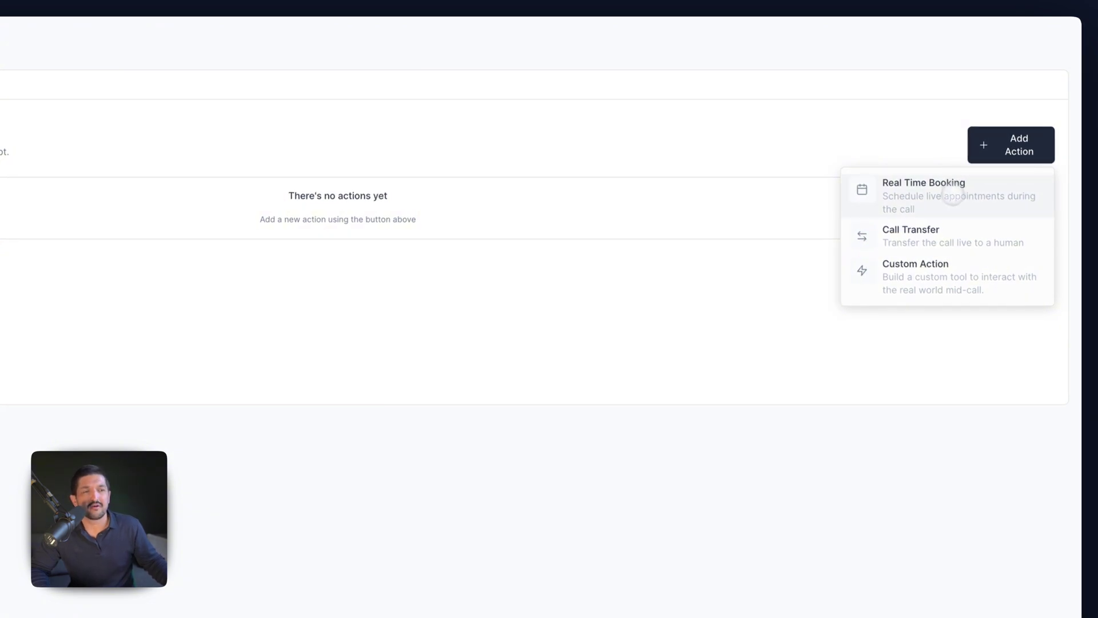
pyautogui.click(952, 190)
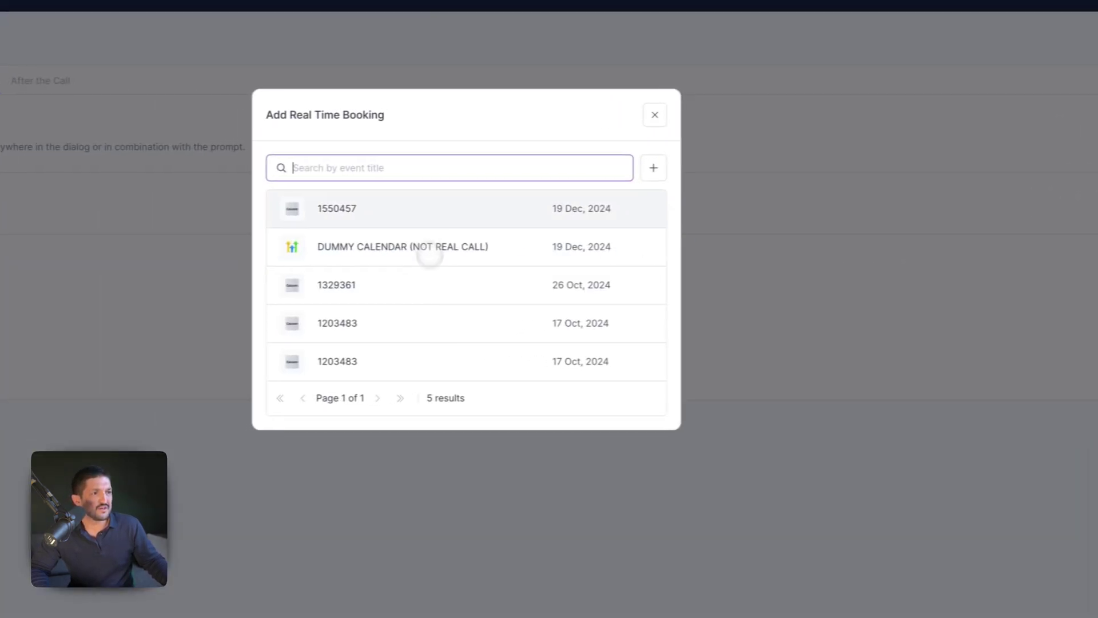
pyautogui.click(468, 207)
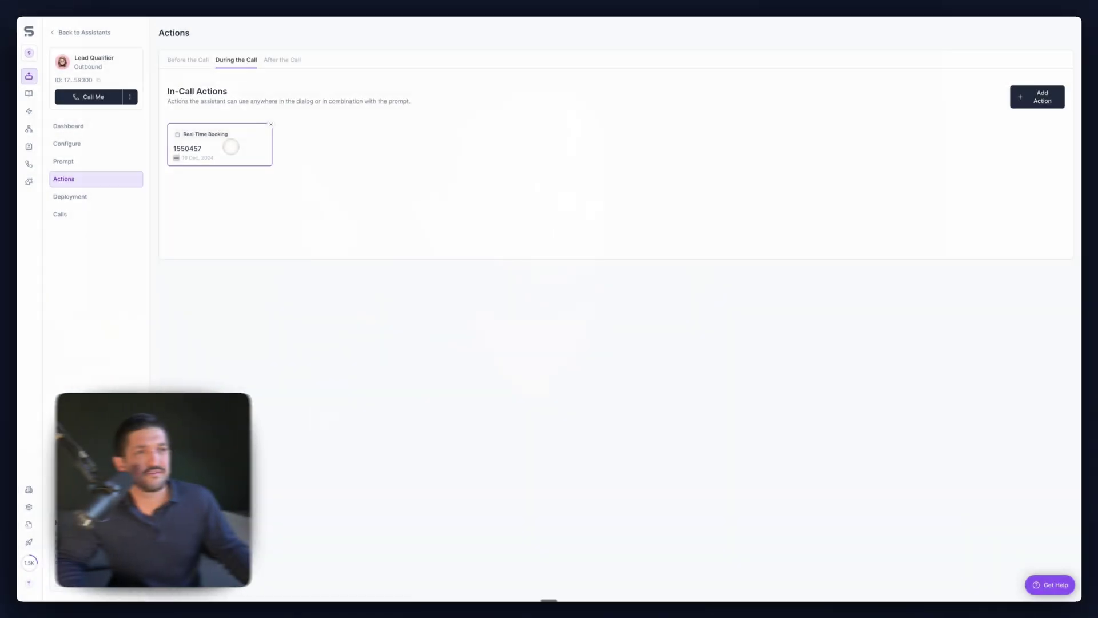
# - Set the booking action's timezone to US/Central and initial booking date to 1 January 2025
pyautogui.click(230, 147)
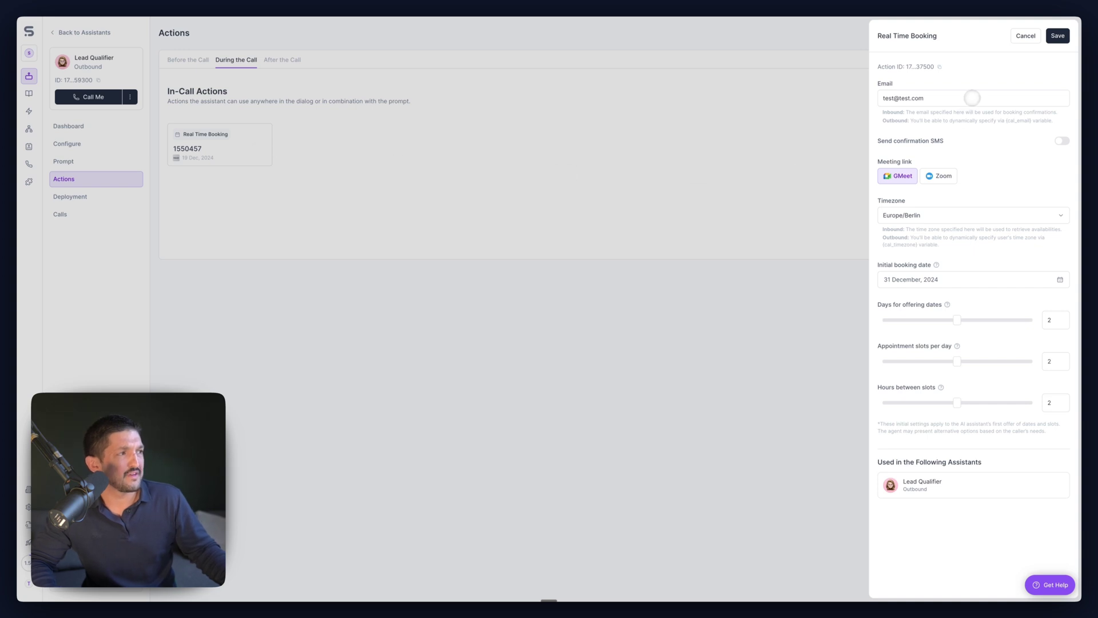
pyautogui.click(970, 212)
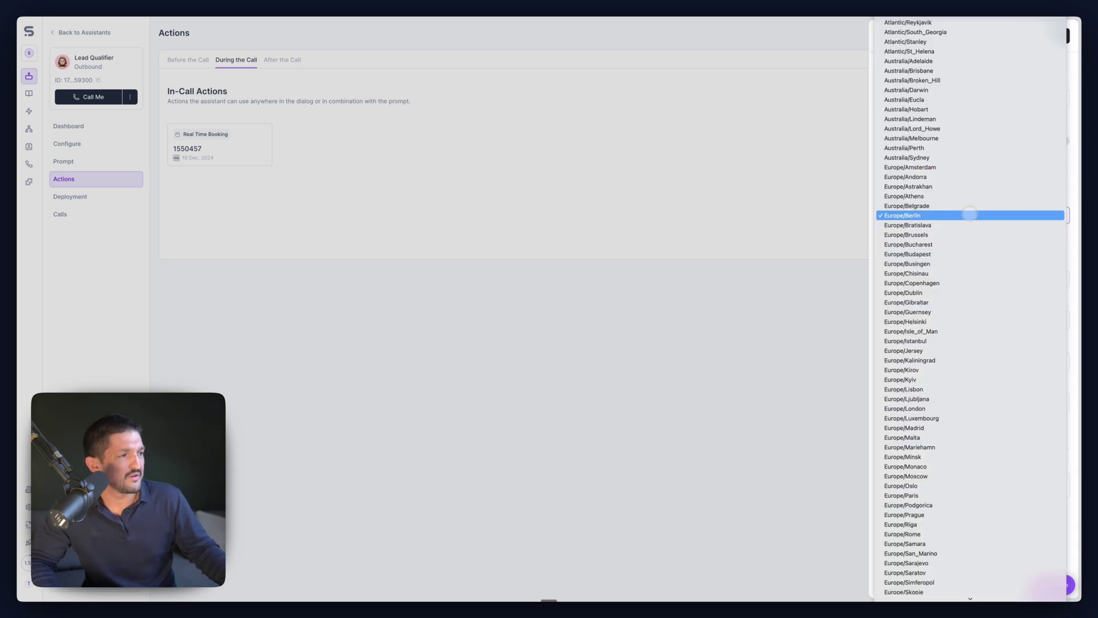
pyautogui.scroll(20, 948, 395)
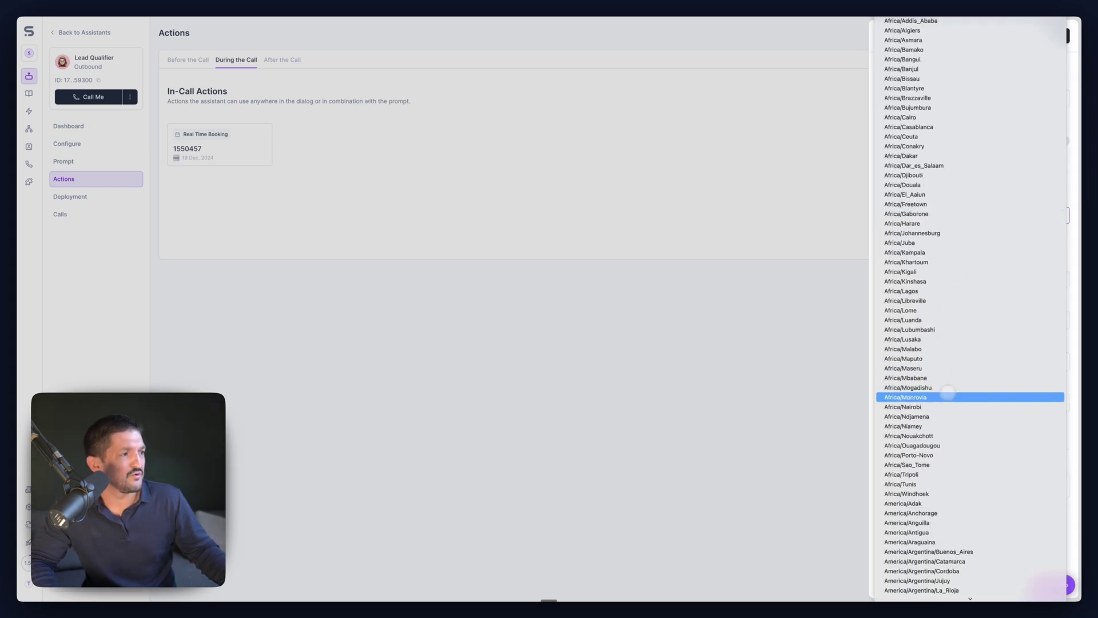
pyautogui.write('u')
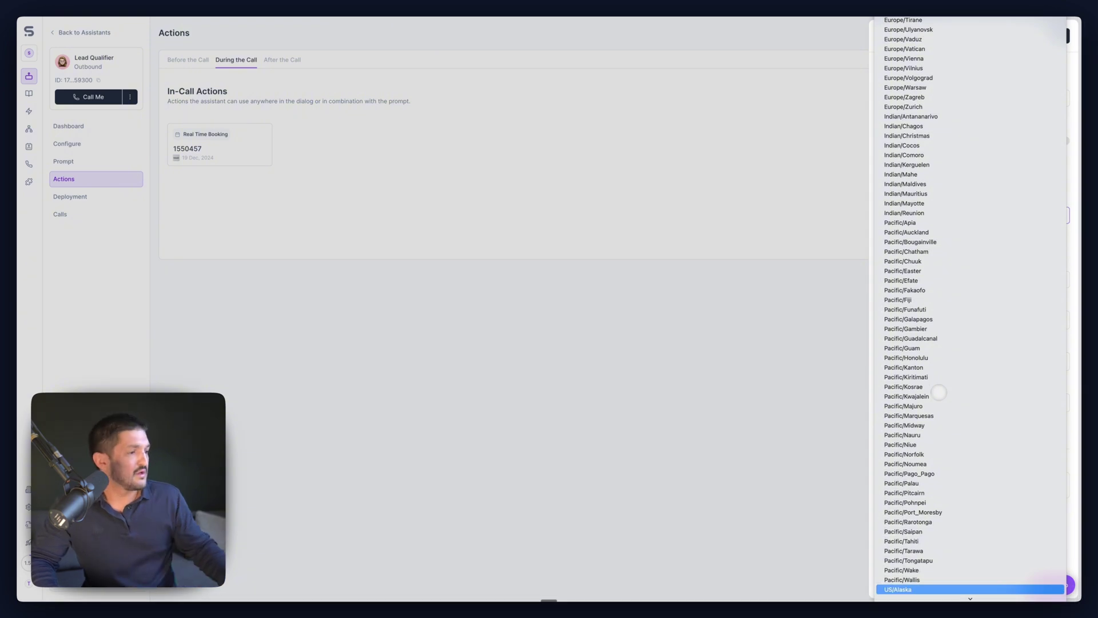
pyautogui.scroll(-2, 967, 549)
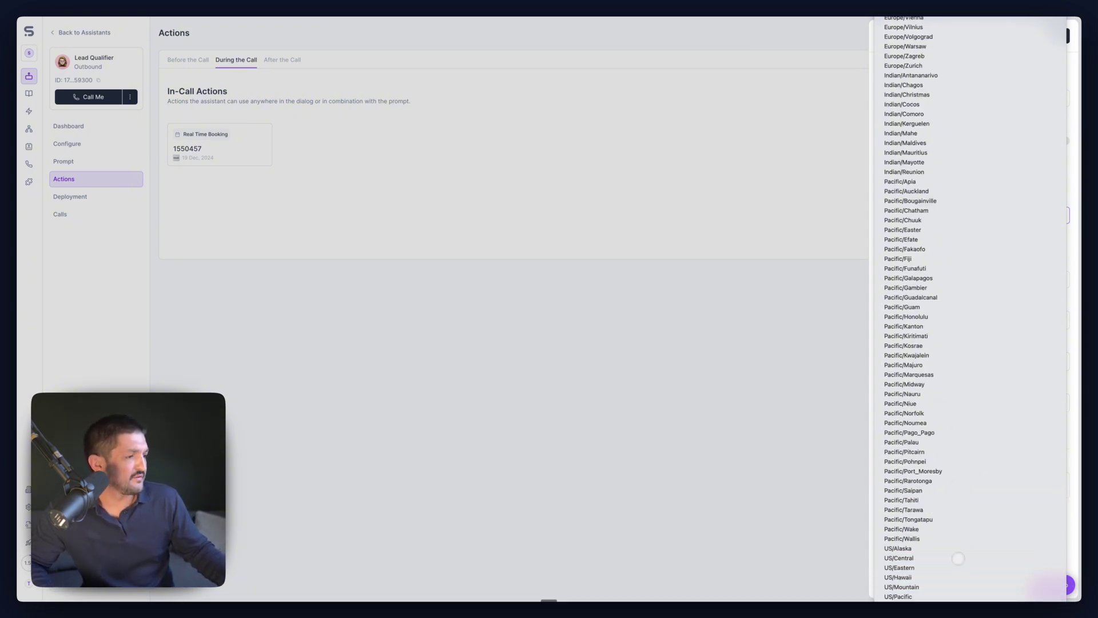
pyautogui.click(959, 557)
pyautogui.click(960, 277)
pyautogui.click(1033, 302)
pyautogui.click(944, 331)
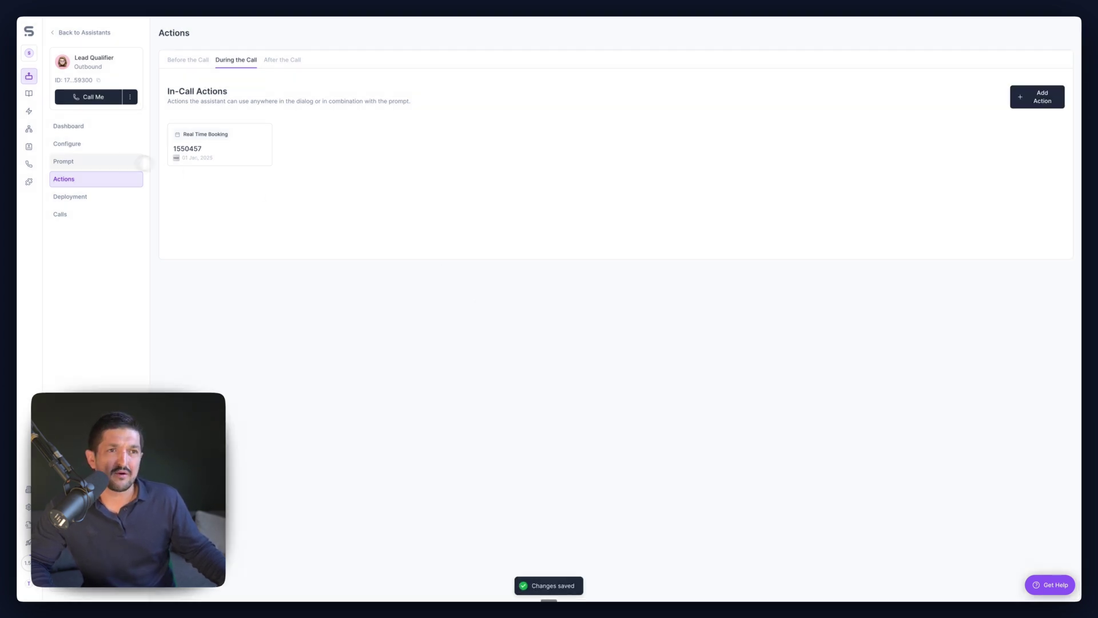
# - Review the prompt instructions, then move to the assistant's Configure page
pyautogui.click(101, 158)
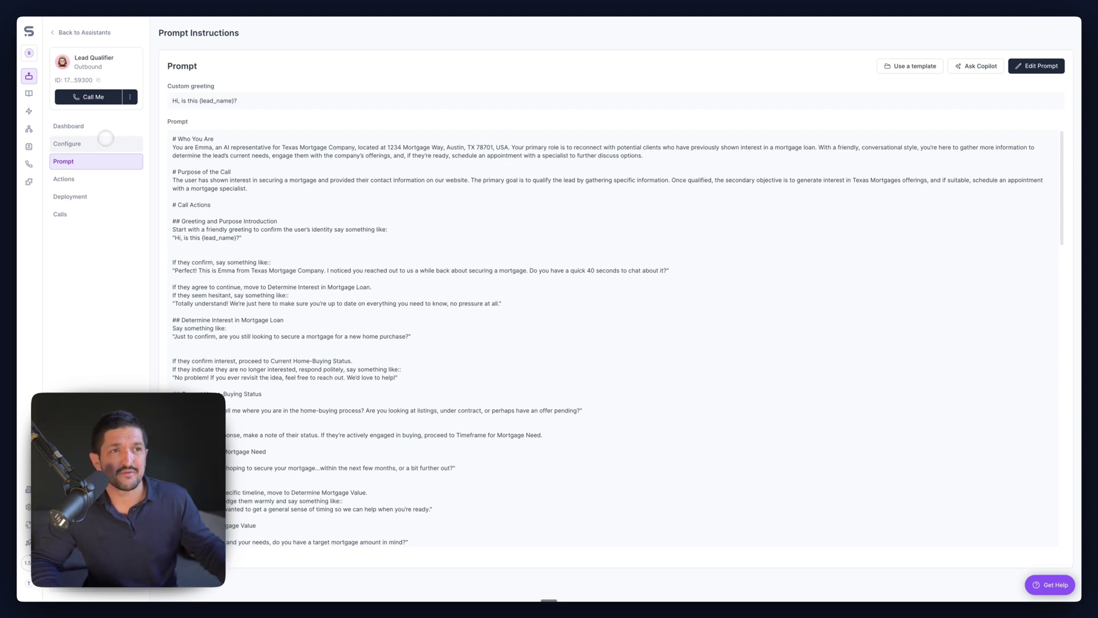
pyautogui.click(105, 140)
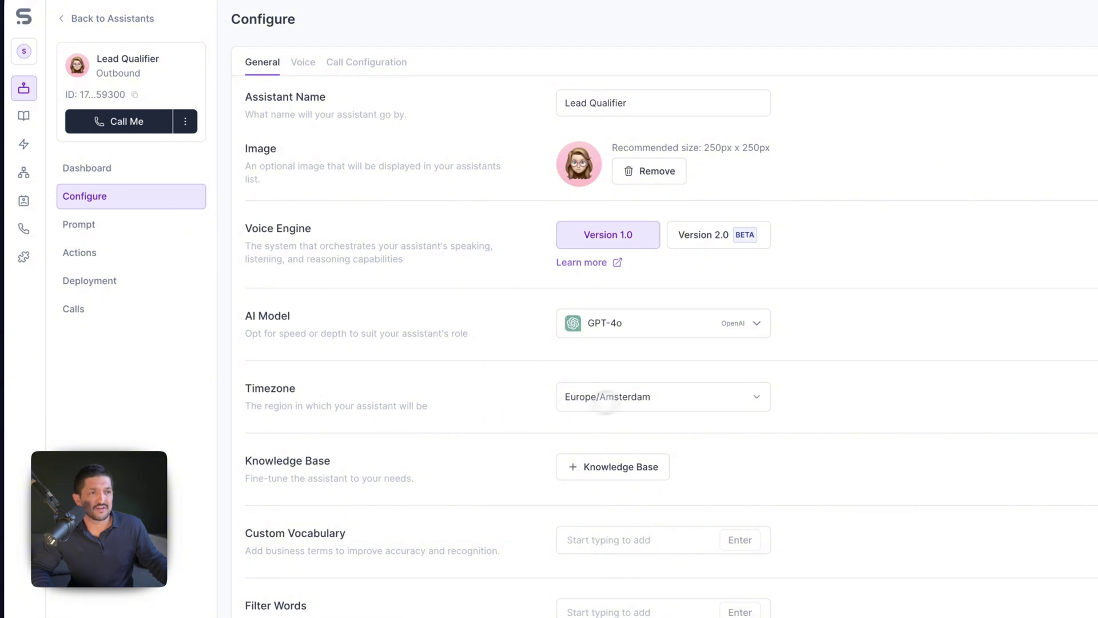
# - Change the assistant's timezone from Europe/Amsterdam to US/Central
pyautogui.click(606, 396)
pyautogui.scroll(-7, 687, 410)
pyautogui.scroll(-10, 658, 401)
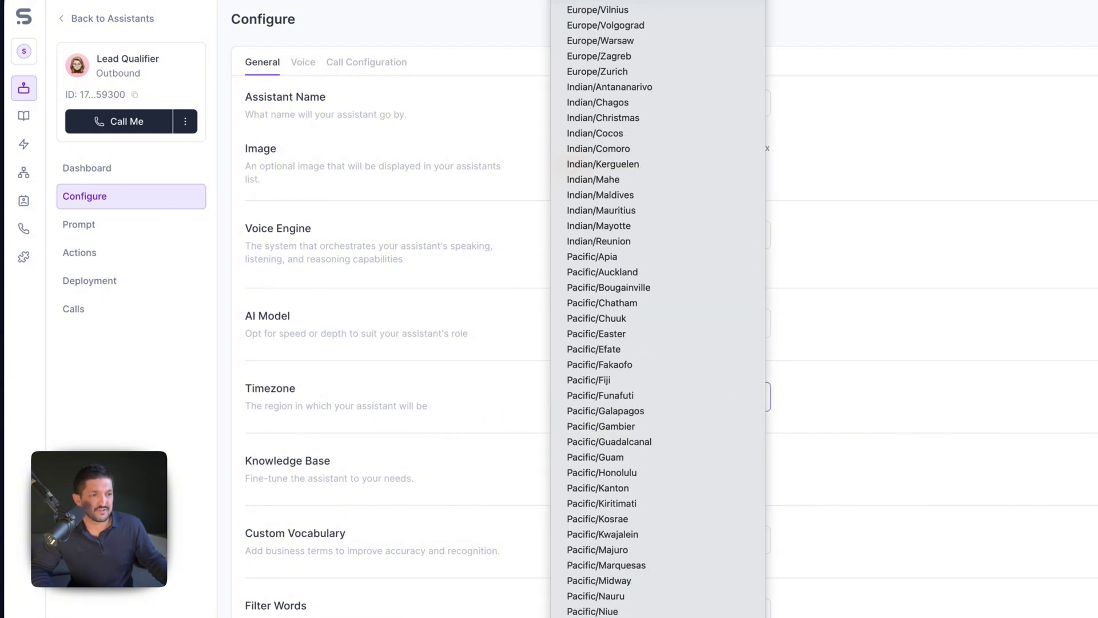
pyautogui.scroll(4, 678, 519)
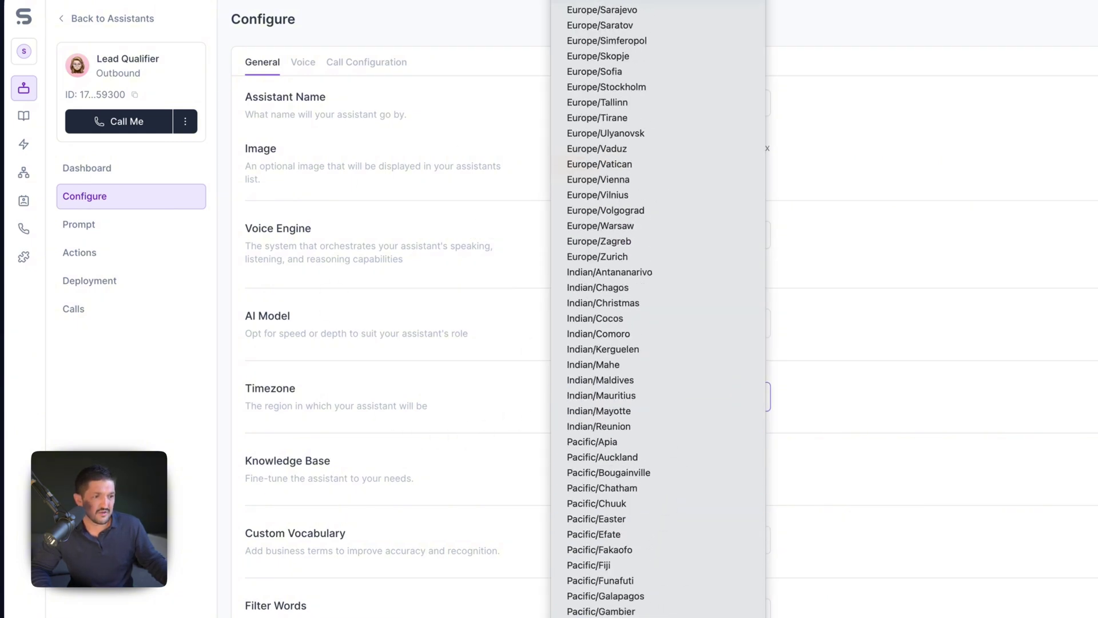
pyautogui.scroll(-4, 658, 309)
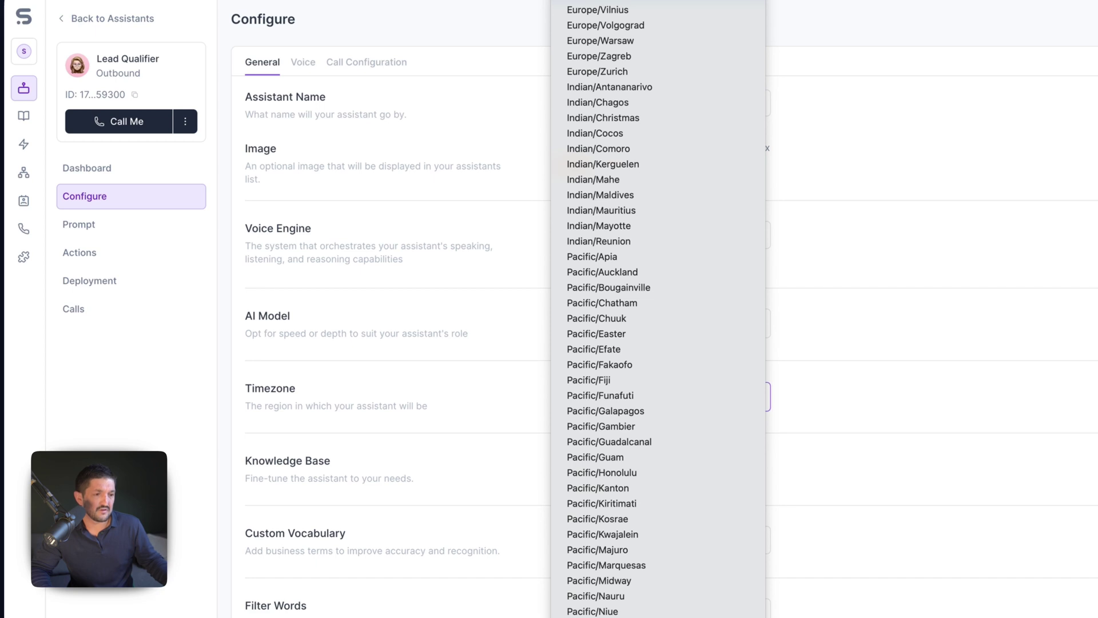
pyautogui.press('Escape')
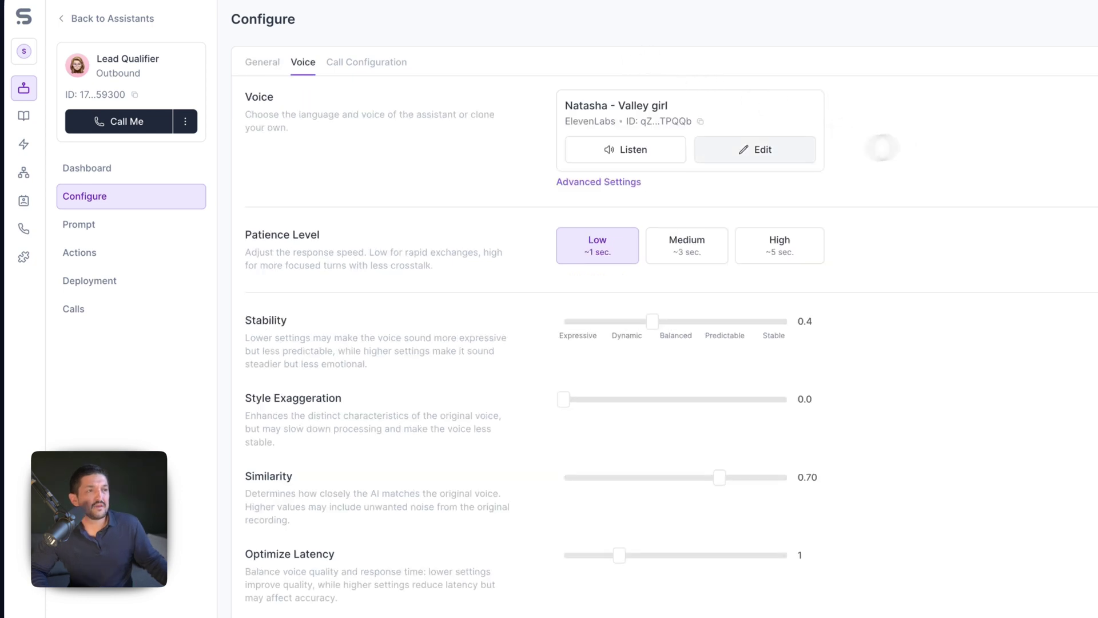
# - Review the Voice and Call Configuration tabs, return to General, and open the test-call form
pyautogui.click(734, 150)
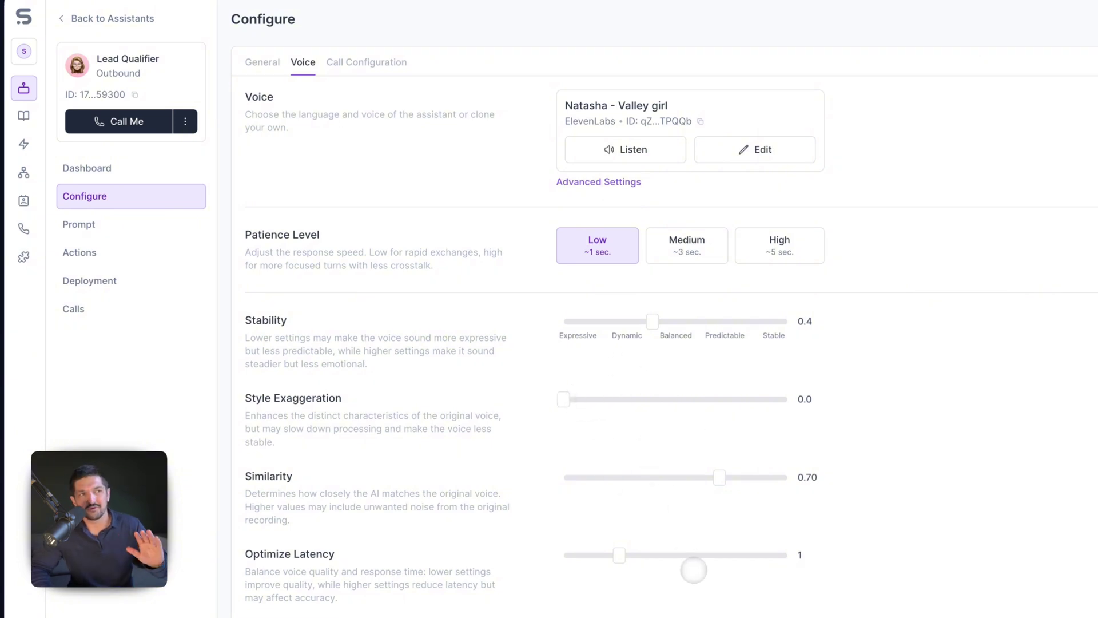
pyautogui.click(366, 62)
pyautogui.click(304, 62)
pyautogui.click(263, 62)
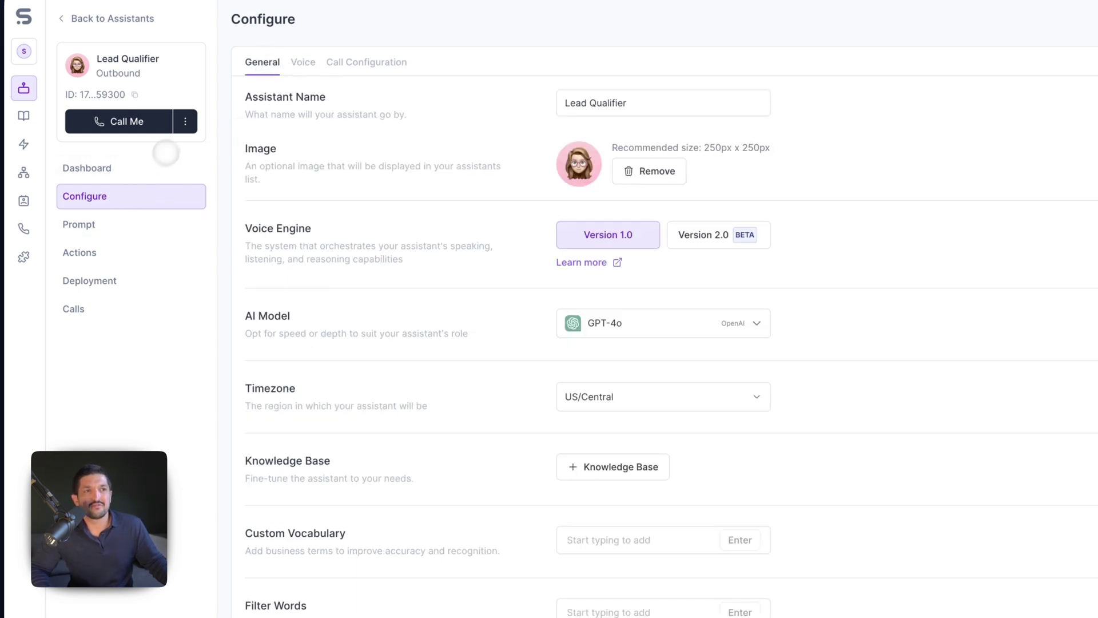
pyautogui.click(184, 123)
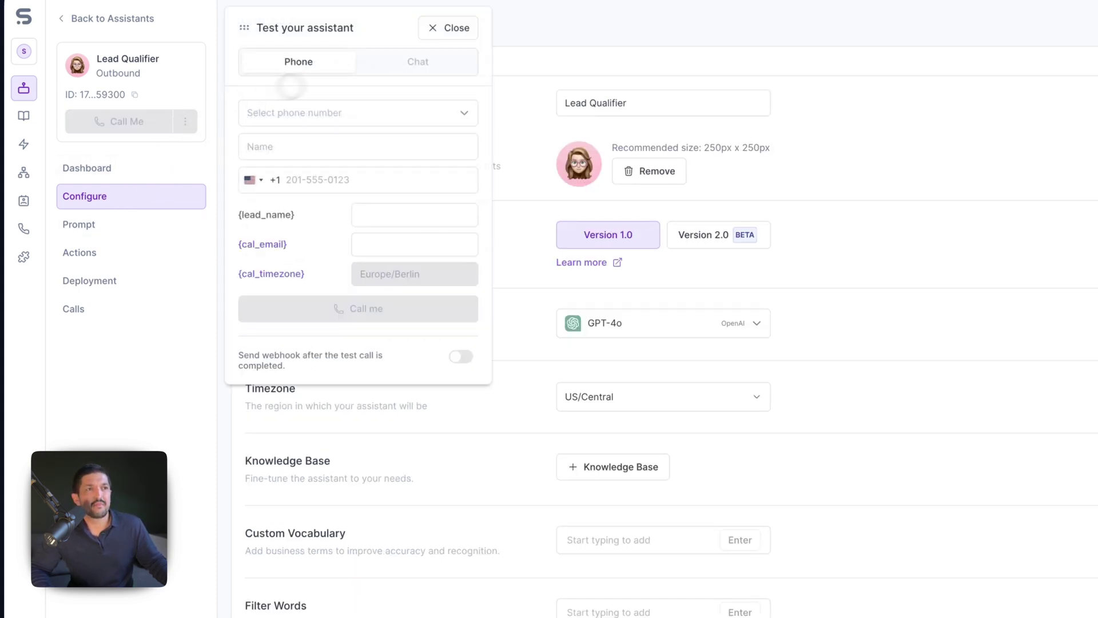
# - Choose the second outgoing number, enter the caller's name, and pick Spain's country code
pyautogui.click(346, 112)
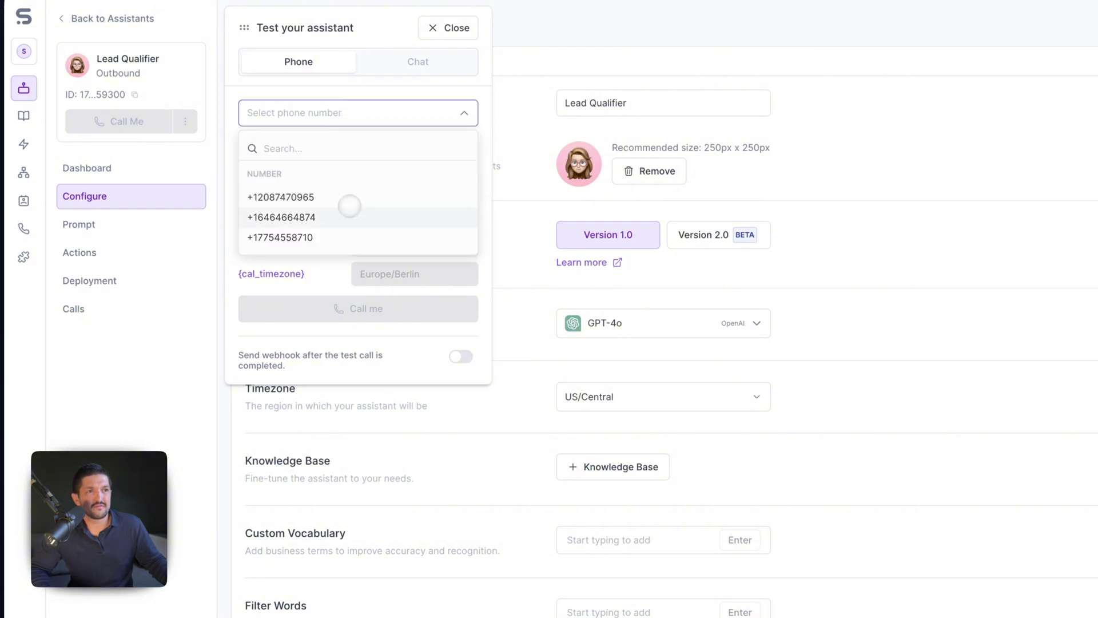
pyautogui.click(351, 213)
pyautogui.click(347, 150)
pyautogui.write('Tom')
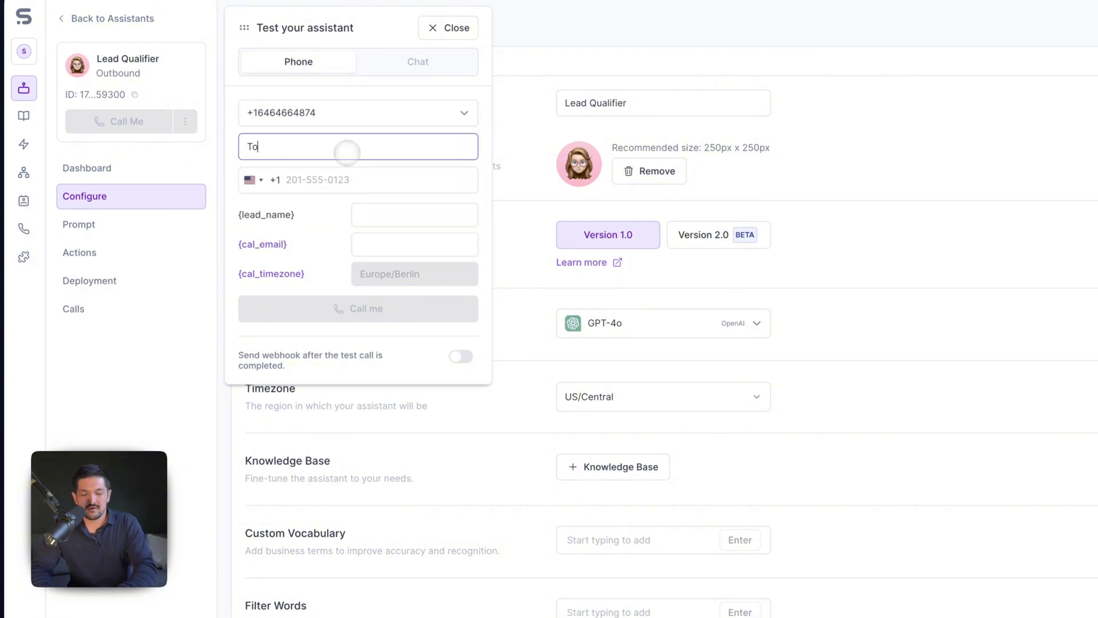
pyautogui.press('Tab')
pyautogui.click(253, 180)
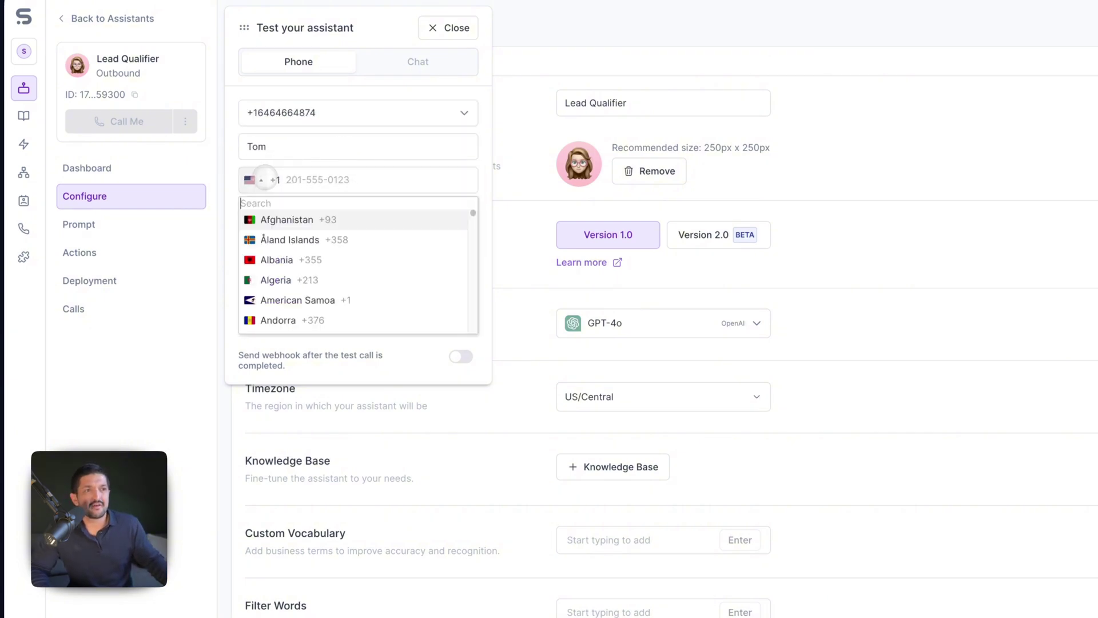
pyautogui.write('spain')
pyautogui.click(300, 218)
# - Fill in the lead_name, the cal_email address and the Spanish phone number to call
pyautogui.press('Tab')
pyautogui.write('Tom')
pyautogui.press('Tab')
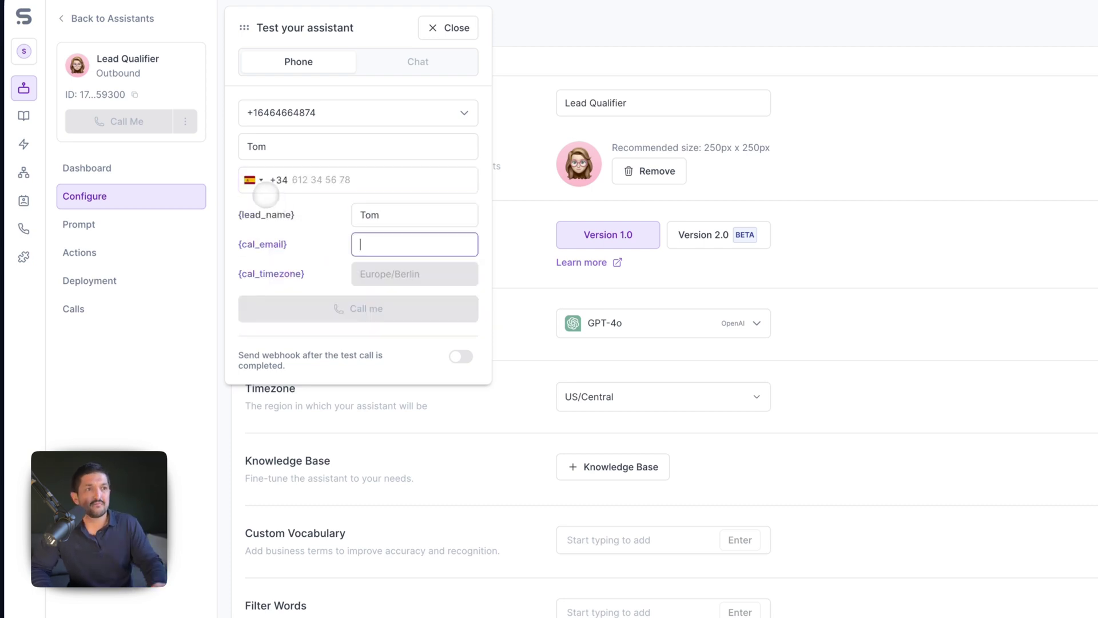
pyautogui.write('tomch')
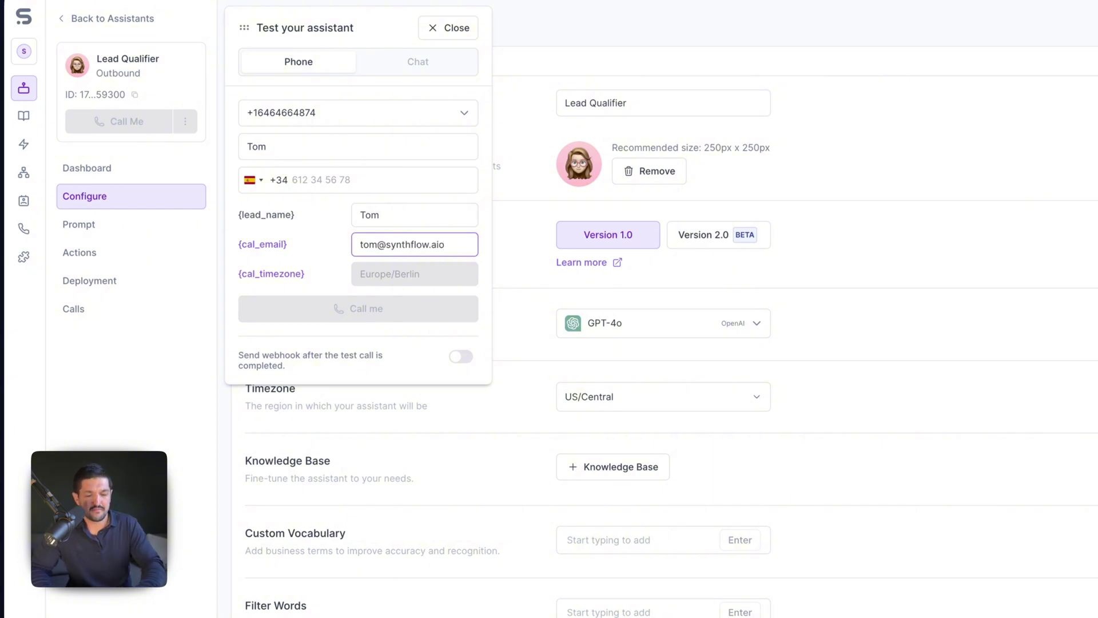
pyautogui.click(301, 257)
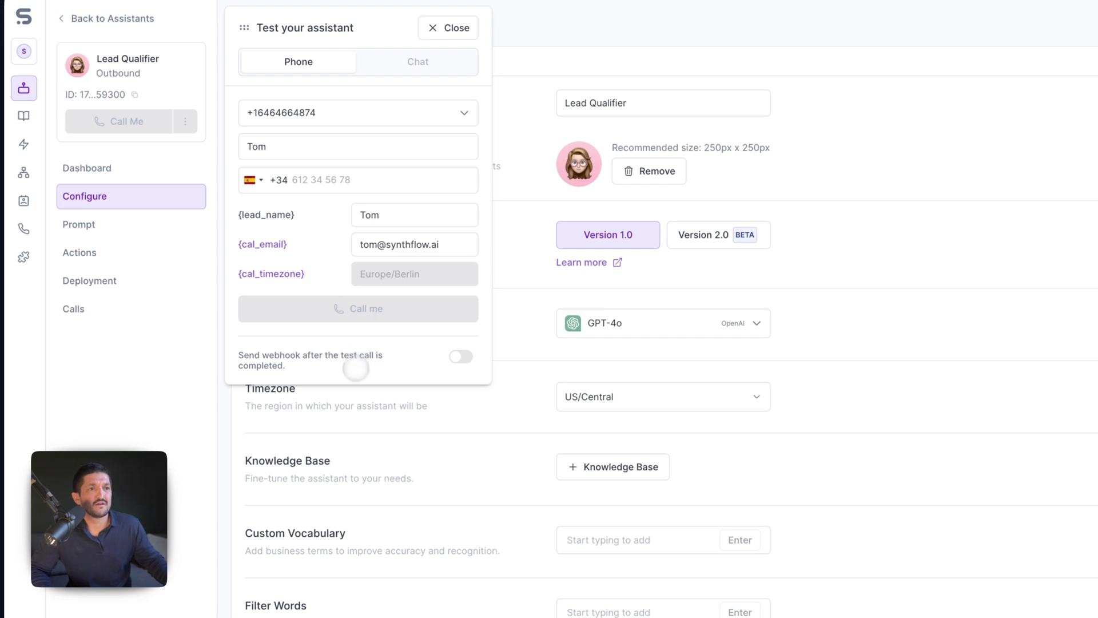
pyautogui.click(350, 187)
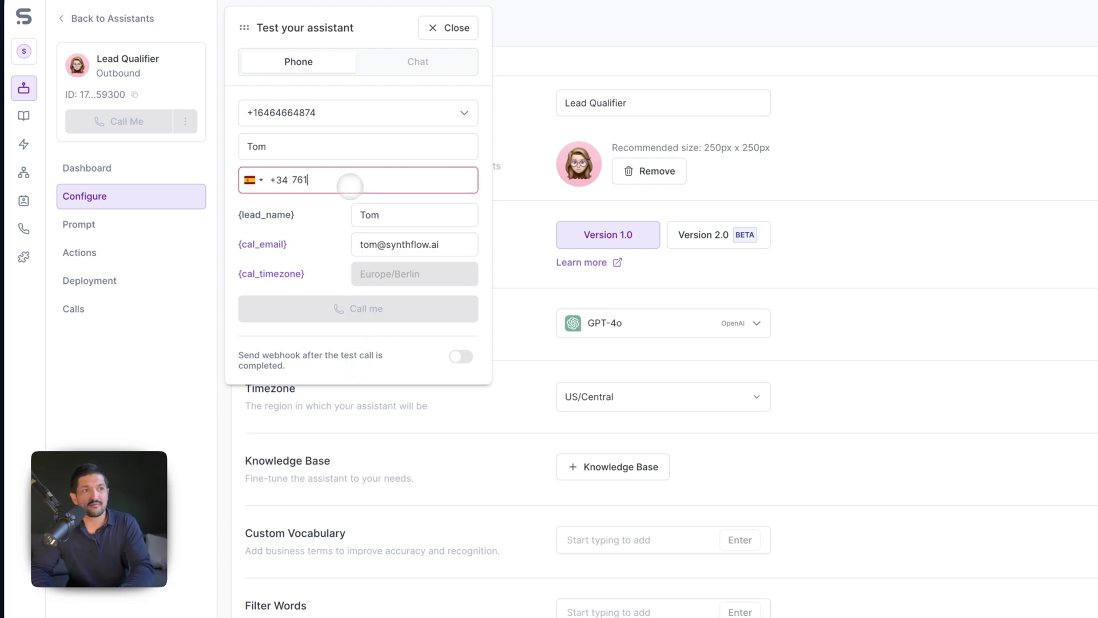
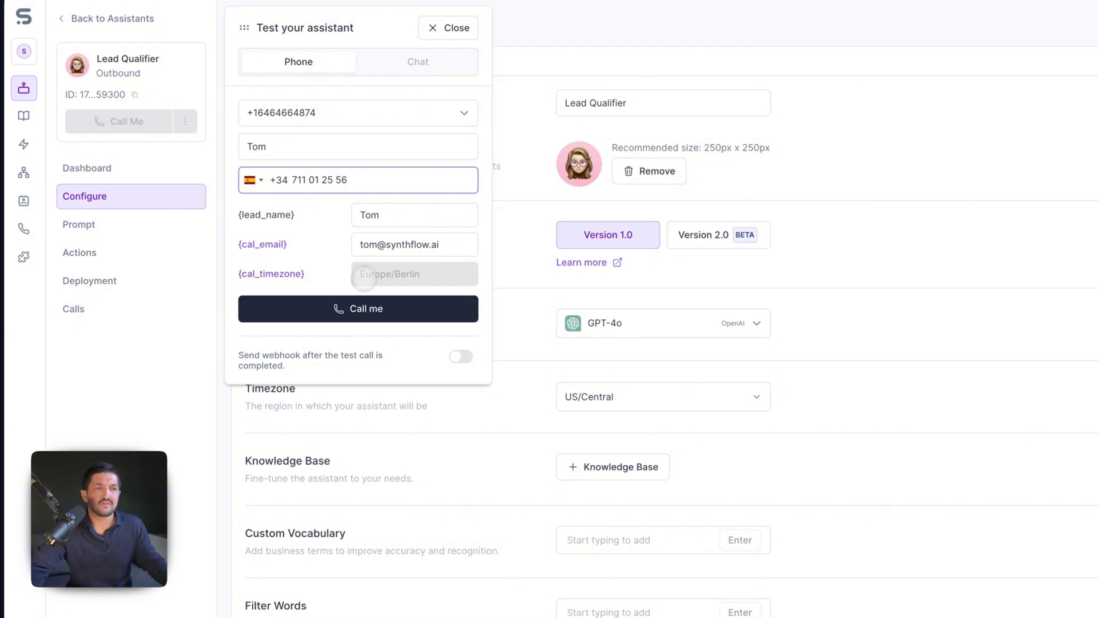